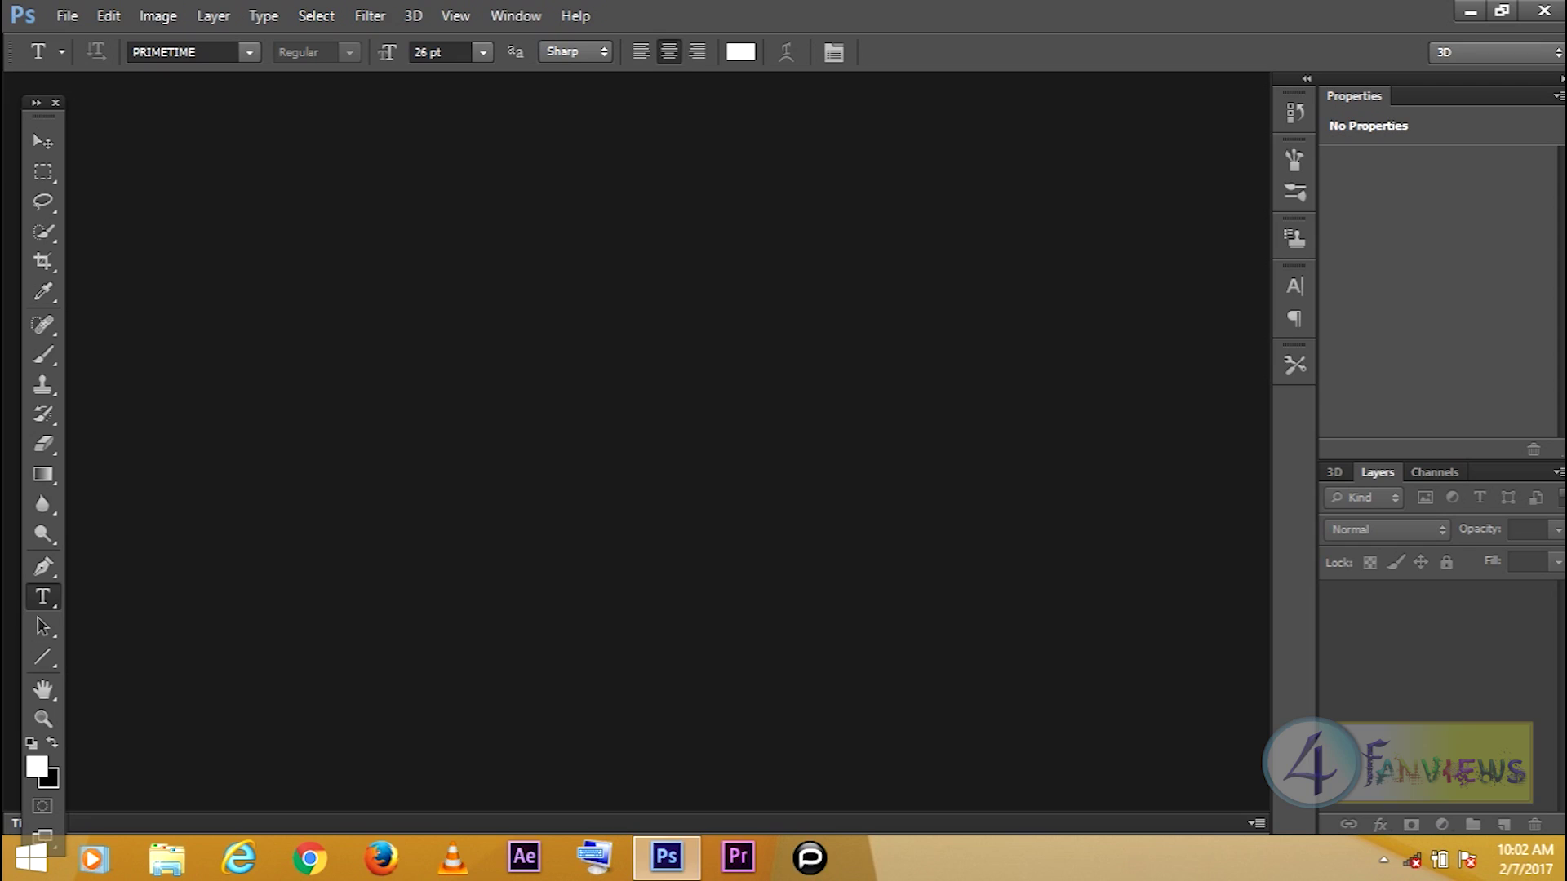
Create a new blank document and type black FANVIEWS text on the canvas.
{"action": "key", "text": "ctrl+n"}
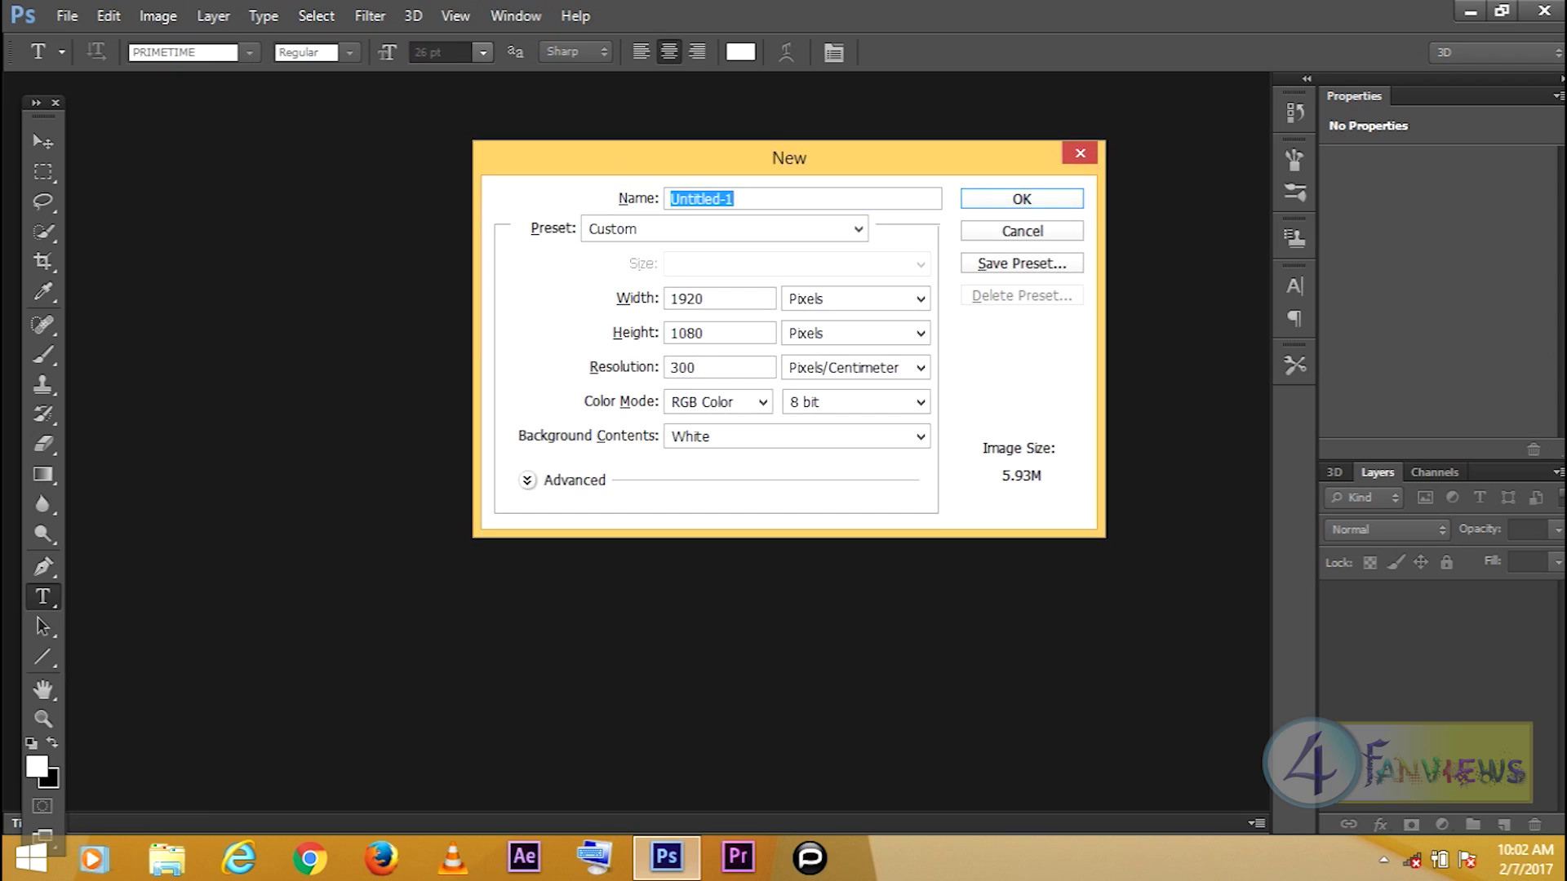
{"action": "key", "text": "Return"}
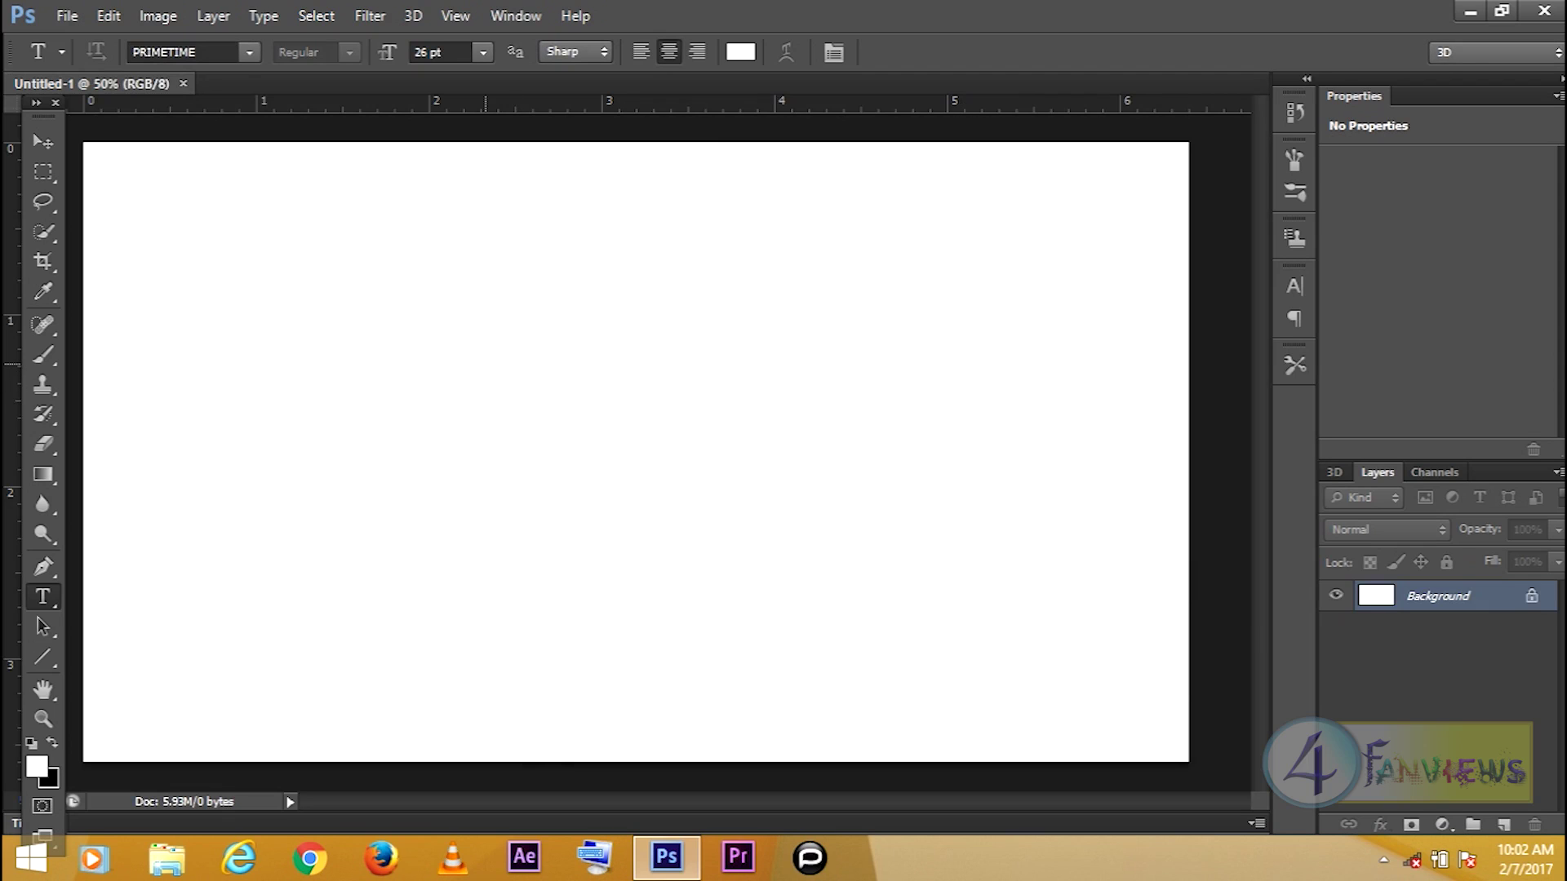
{"action": "left_click", "coordinate": [485, 362]}
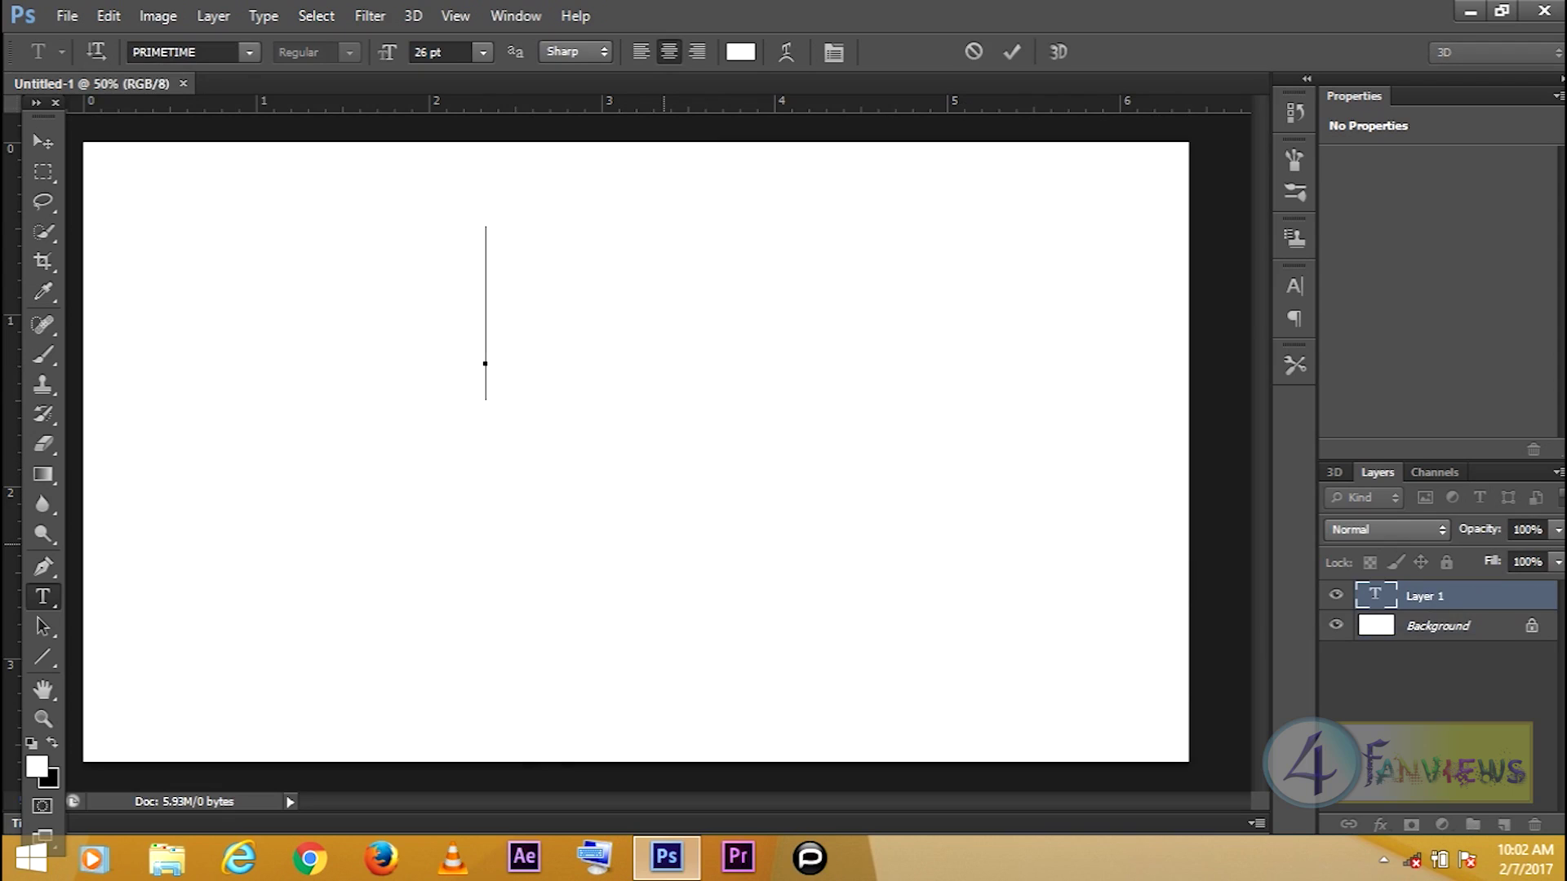
{"action": "type", "text": "FANVIEWS"}
{"action": "key", "text": "ctrl+Return"}
Move the FANVIEWS text to the canvas centre and scale it to about half size.
{"action": "key", "text": "v"}
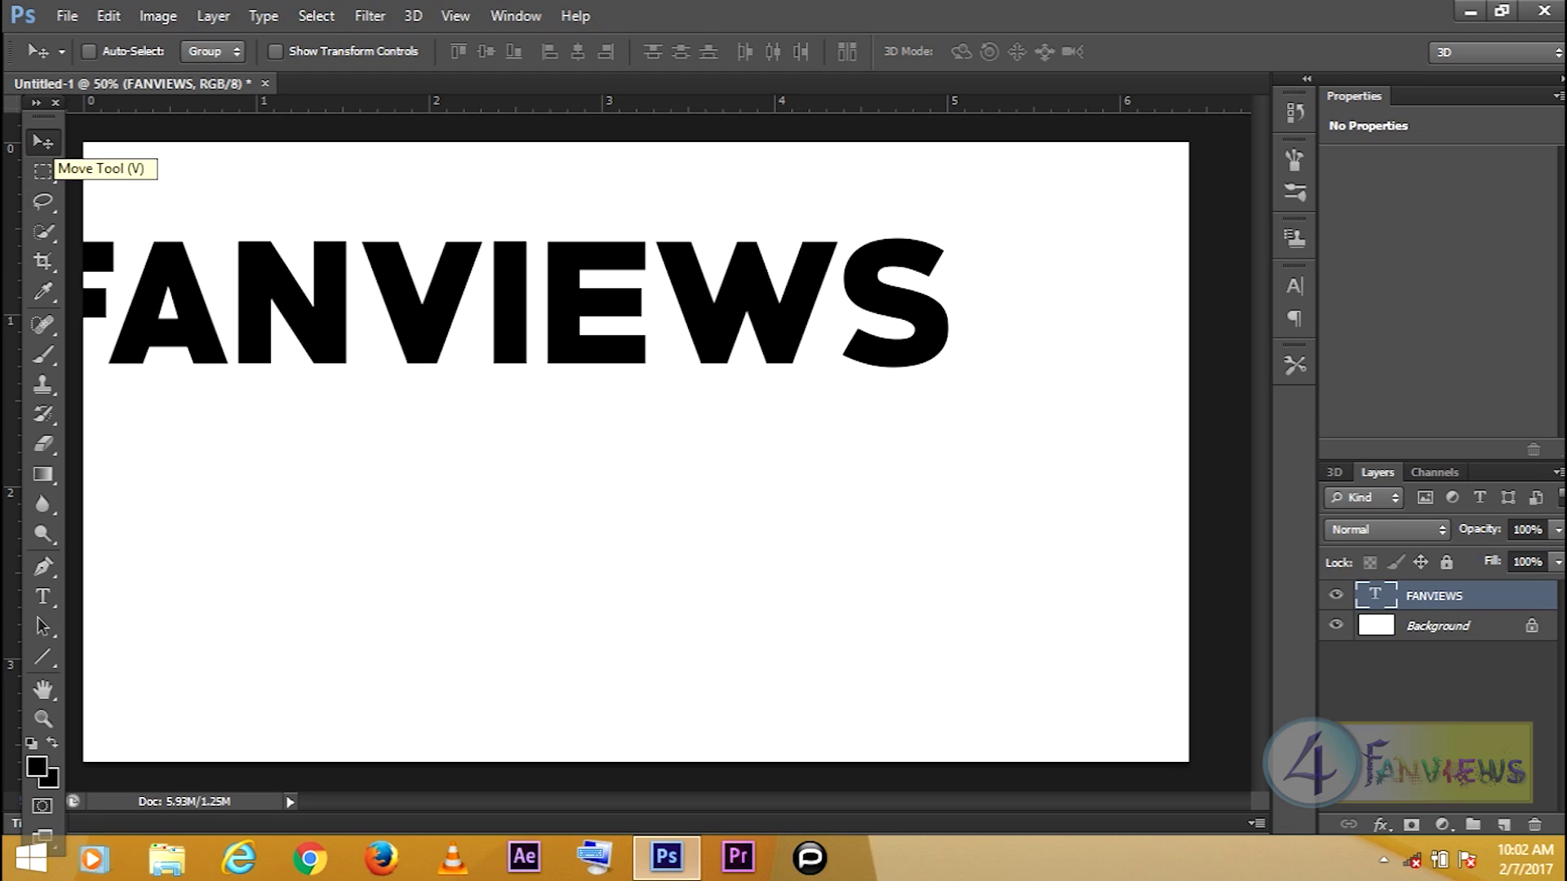
{"action": "left_click_drag", "start_coordinate": [530, 223], "coordinate": [681, 371]}
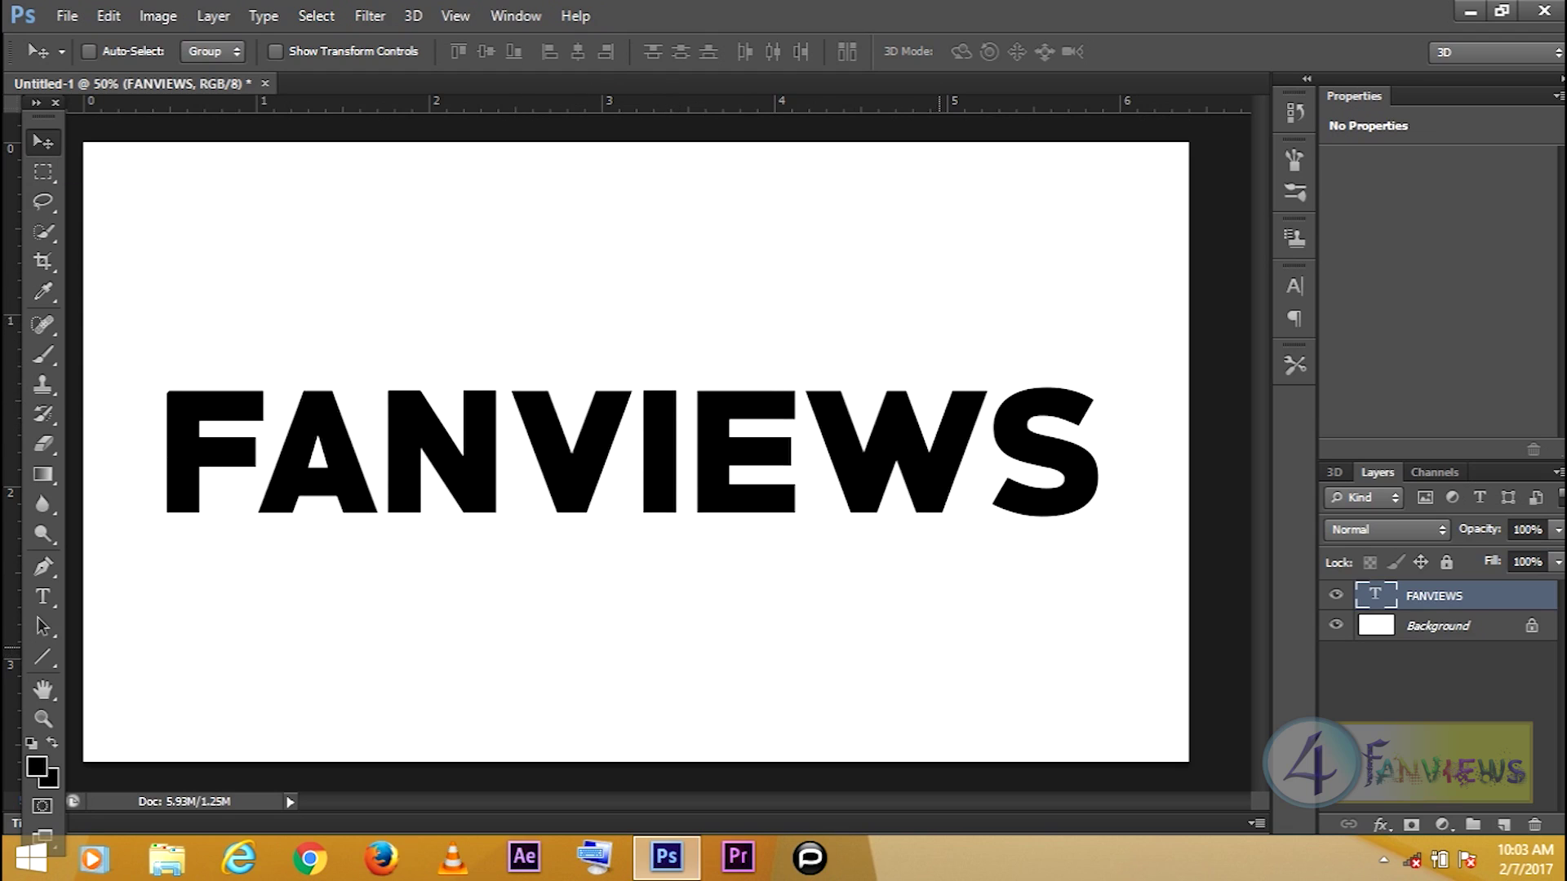
{"action": "key", "text": "ctrl+t"}
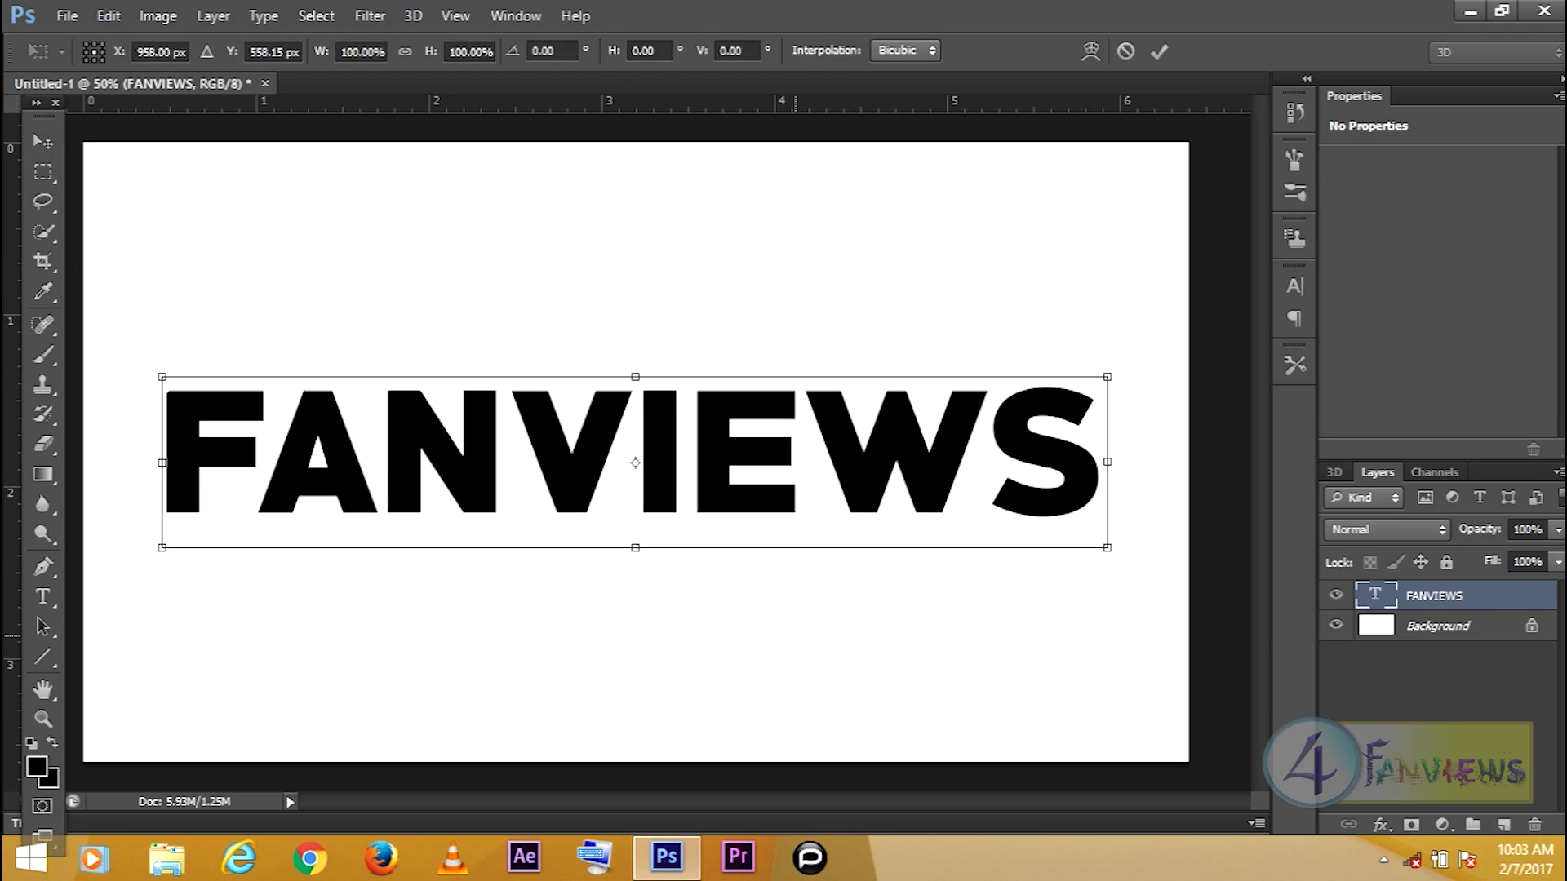
{"action": "left_click_drag", "start_coordinate": [1106, 377], "coordinate": [876, 419]}
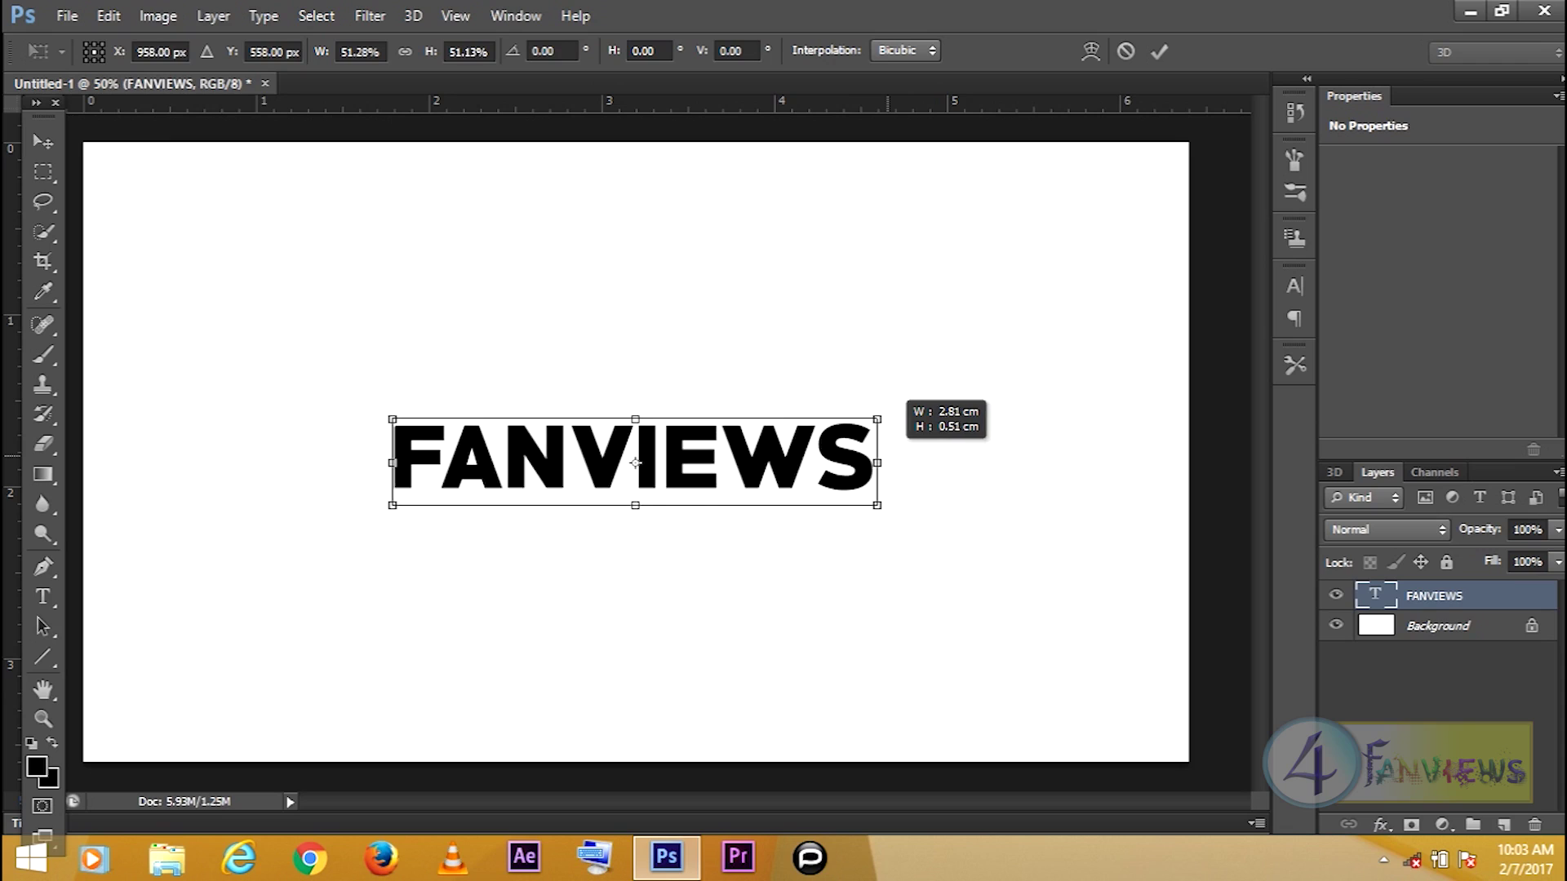
{"action": "left_click_drag", "start_coordinate": [791, 453], "coordinate": [779, 455]}
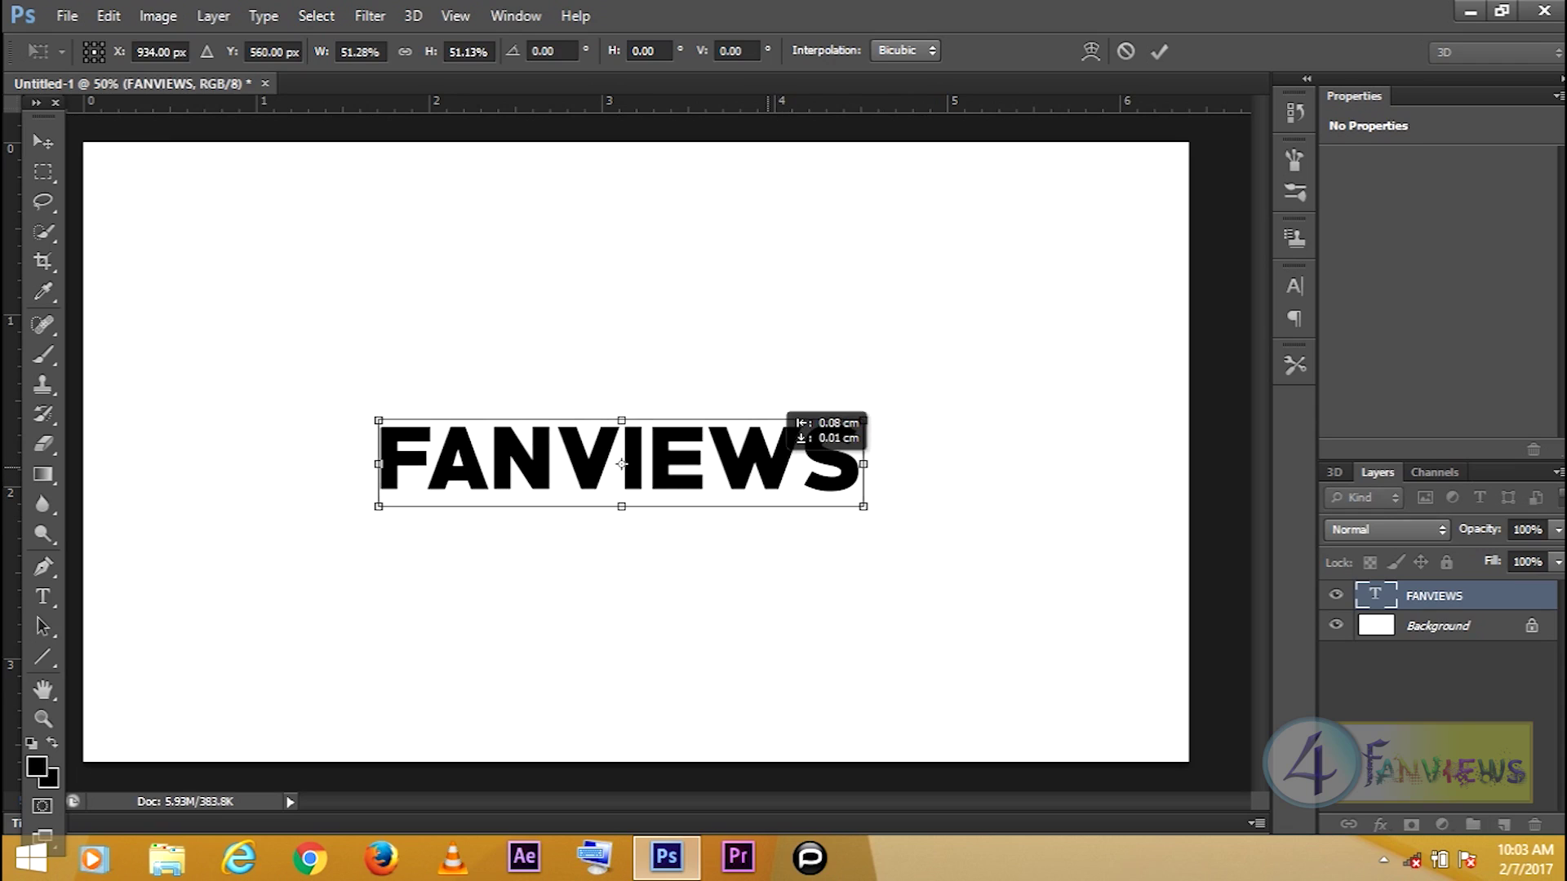
{"action": "key", "text": "Return"}
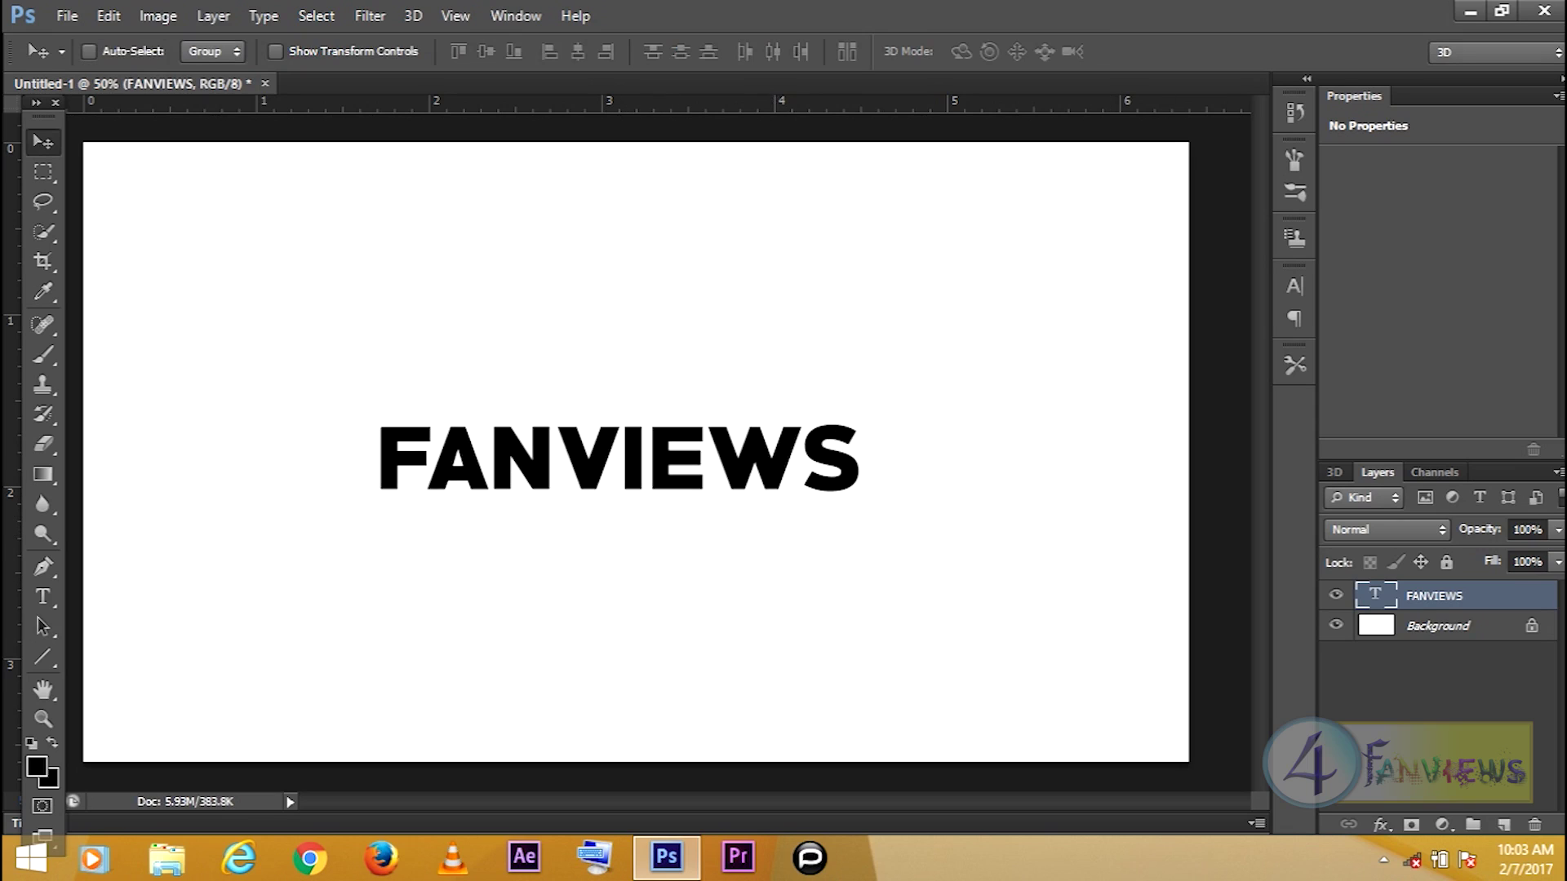
Fill a new layer with a black copy of the FANVIEWS letter selection and hide the other layers.
{"action": "left_click", "coordinate": [1374, 595], "text": "ctrl"}
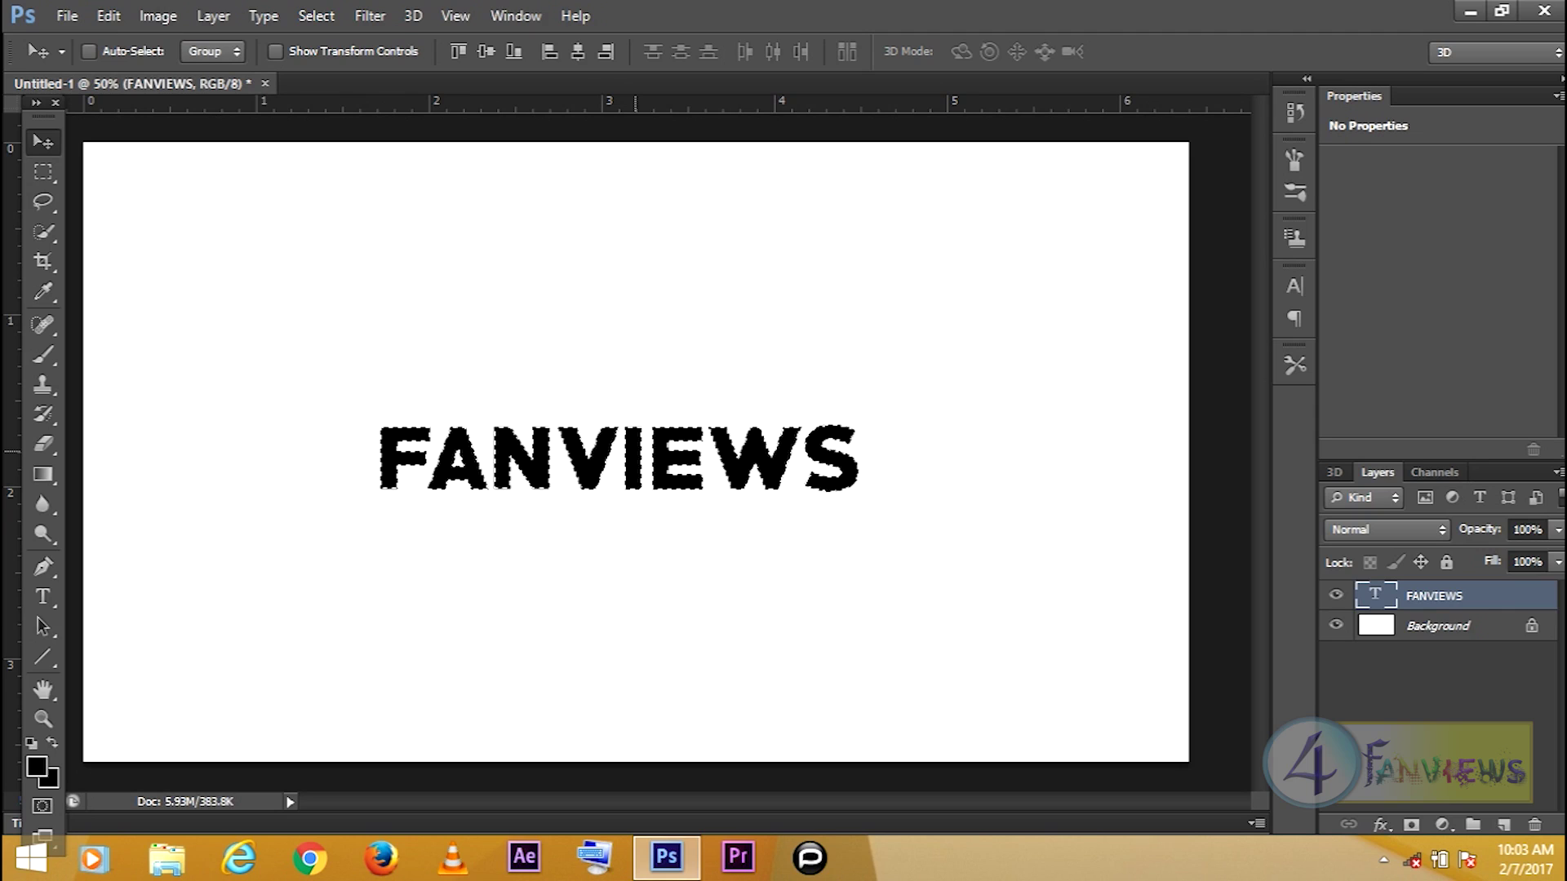
{"action": "key", "text": "ctrl+shift+n"}
{"action": "key", "text": "Return"}
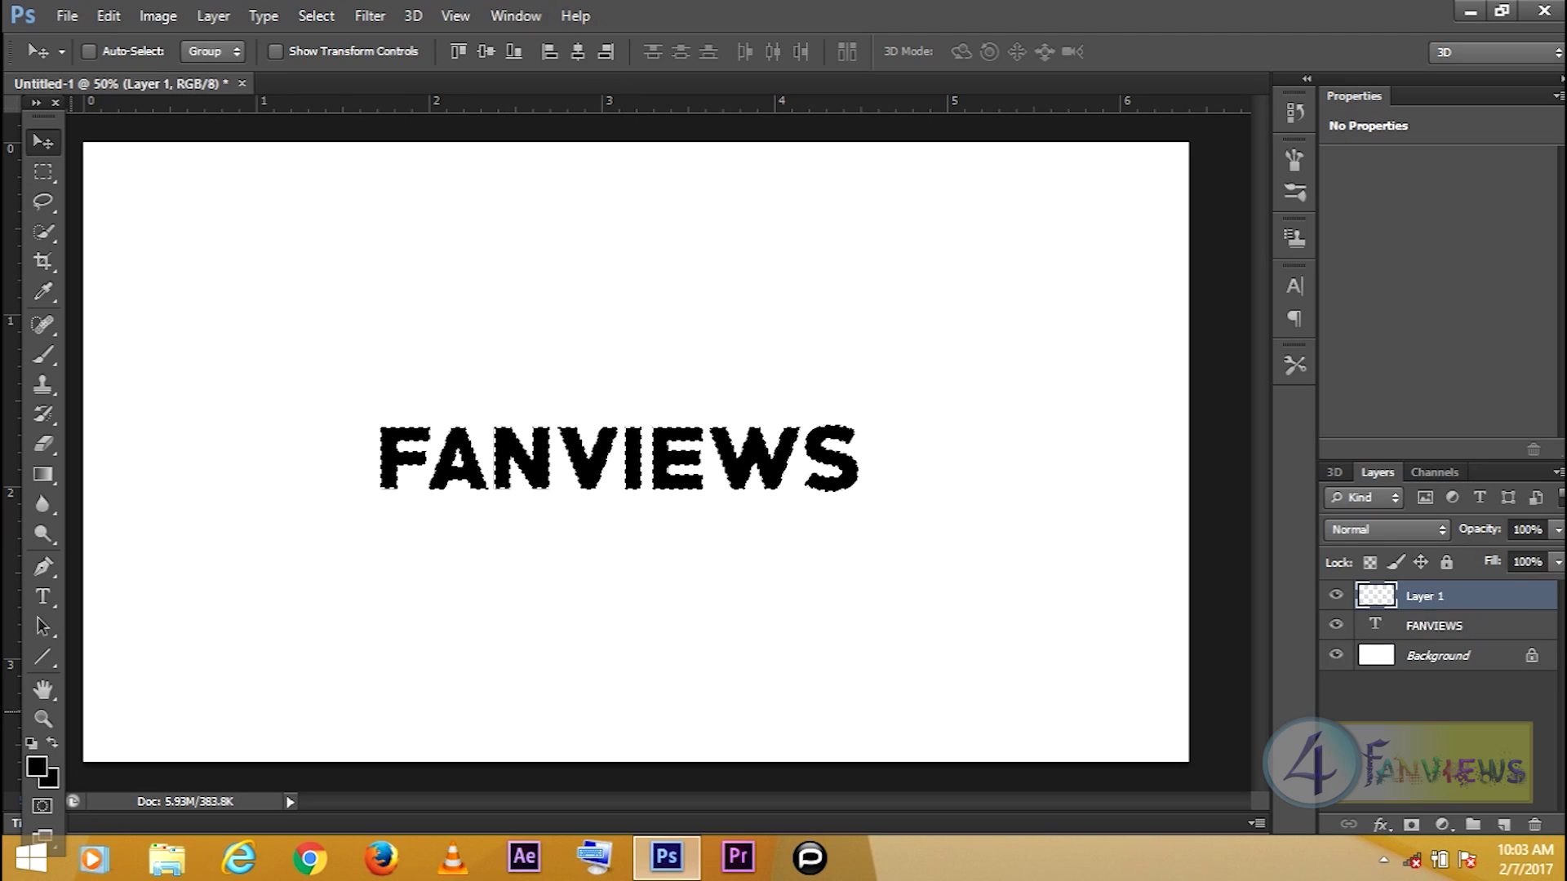
{"action": "key", "text": "alt+BackSpace"}
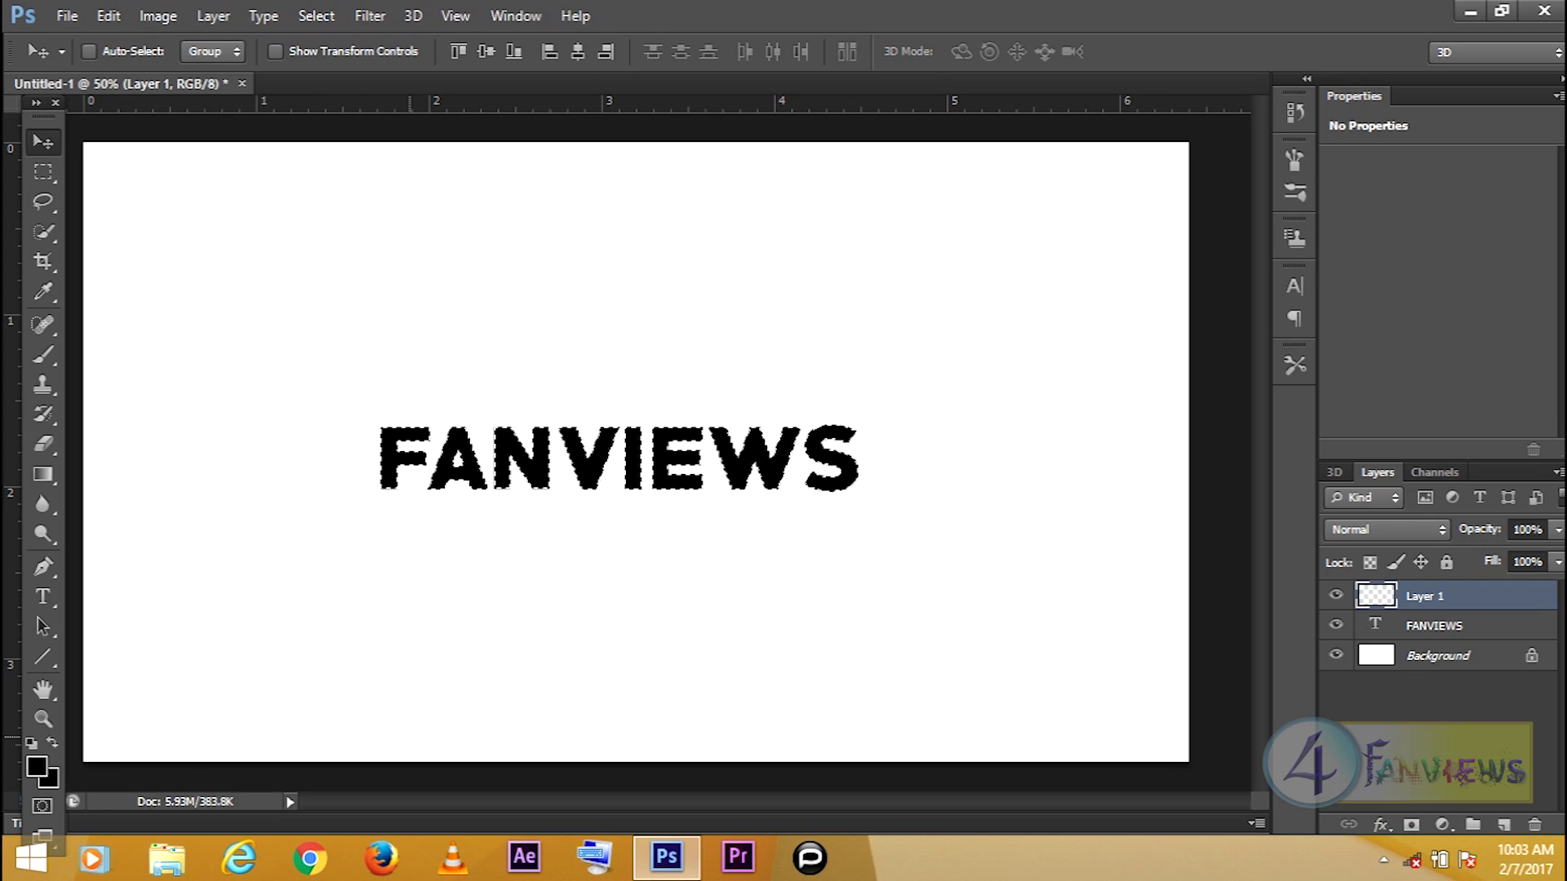
{"action": "key", "text": "ctrl+d"}
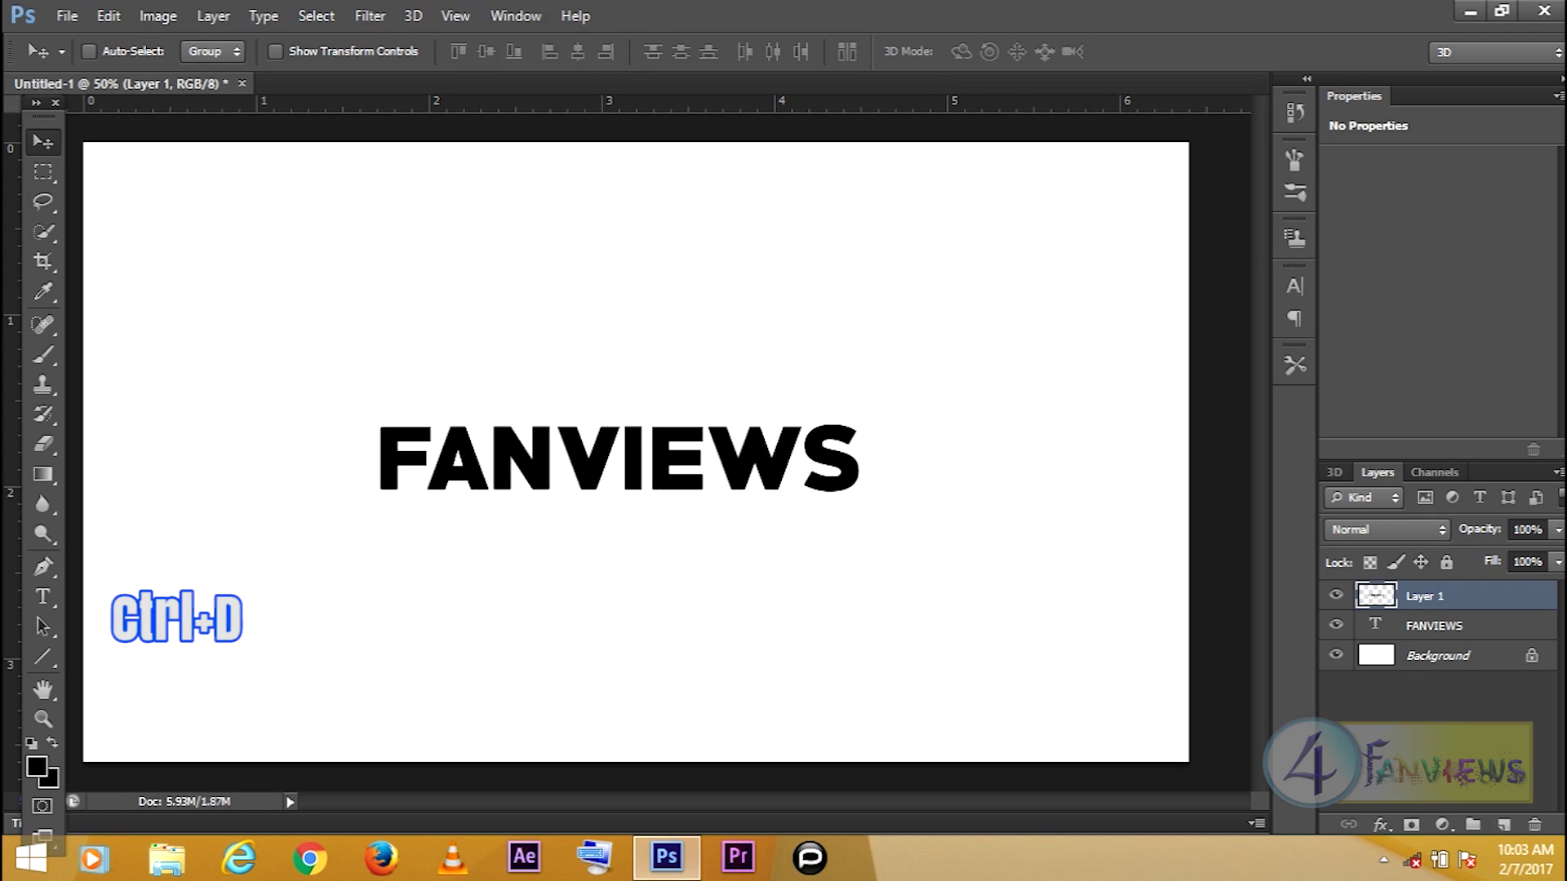
{"action": "left_click", "coordinate": [1336, 595], "text": "alt"}
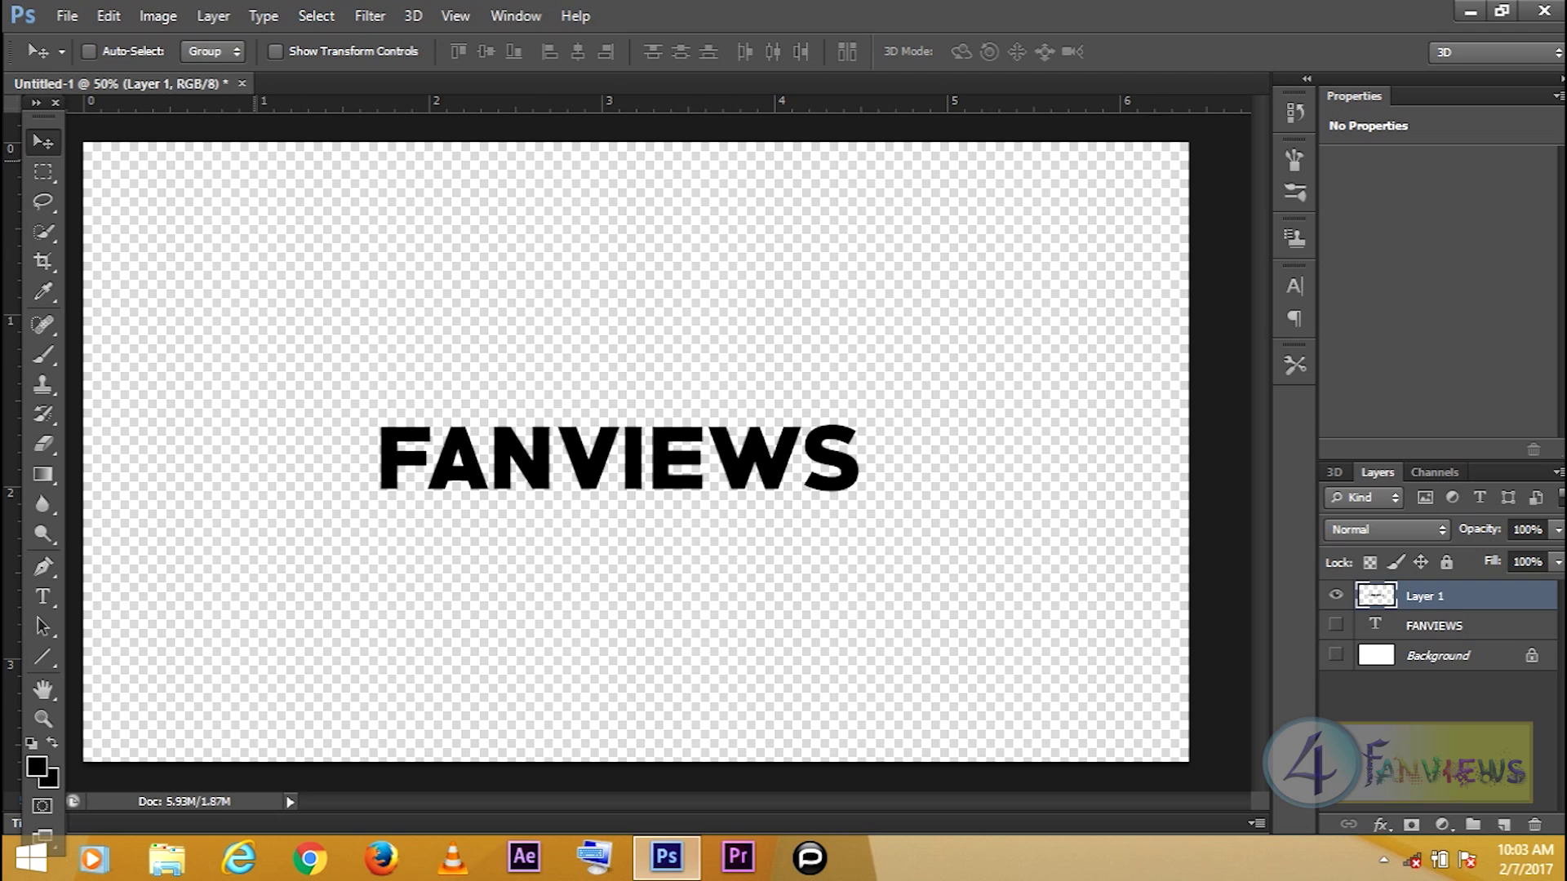
Define the black FANVIEWS lettering as a brush preset named Fanviews via the Edit menu.
{"action": "left_click", "coordinate": [108, 14]}
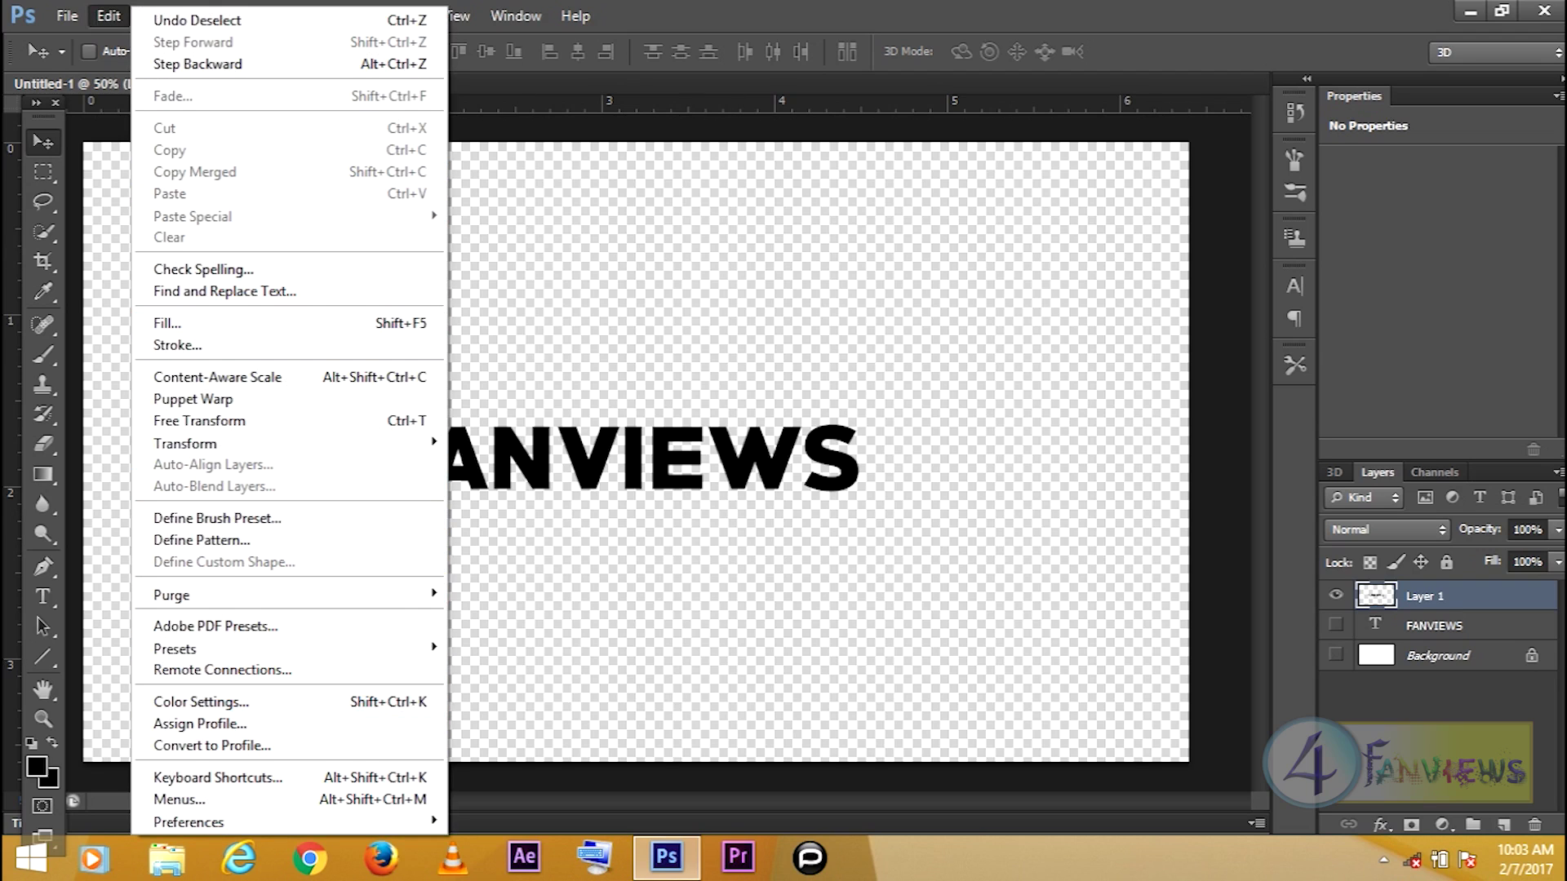
{"action": "left_click", "coordinate": [217, 519]}
{"action": "type", "text": "Fa"}
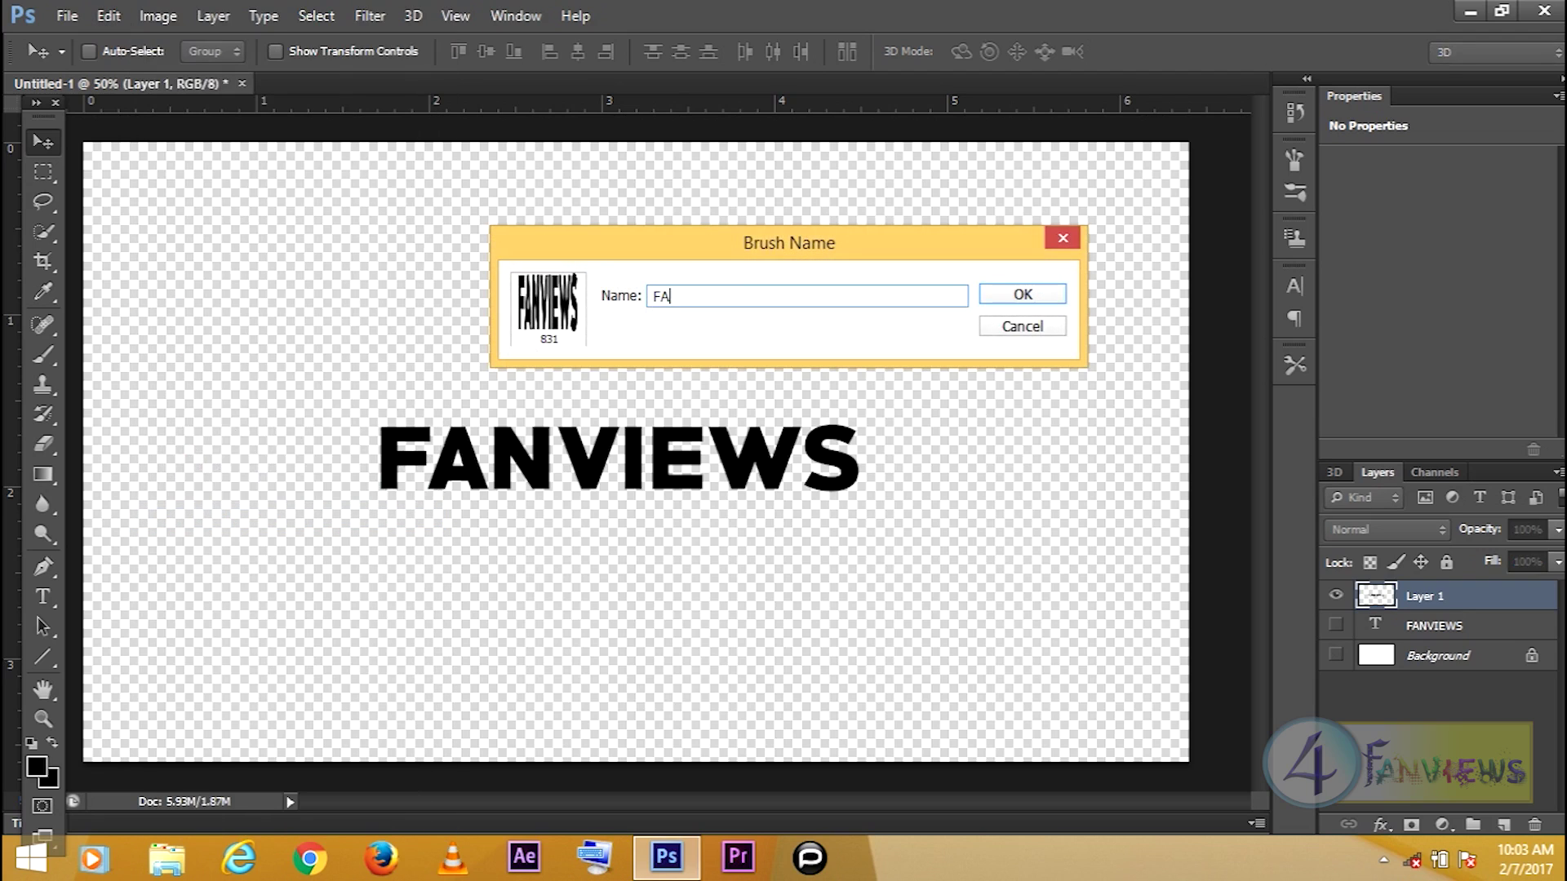
{"action": "type", "text": "nvi"}
{"action": "type", "text": "ews"}
{"action": "key", "text": "Return"}
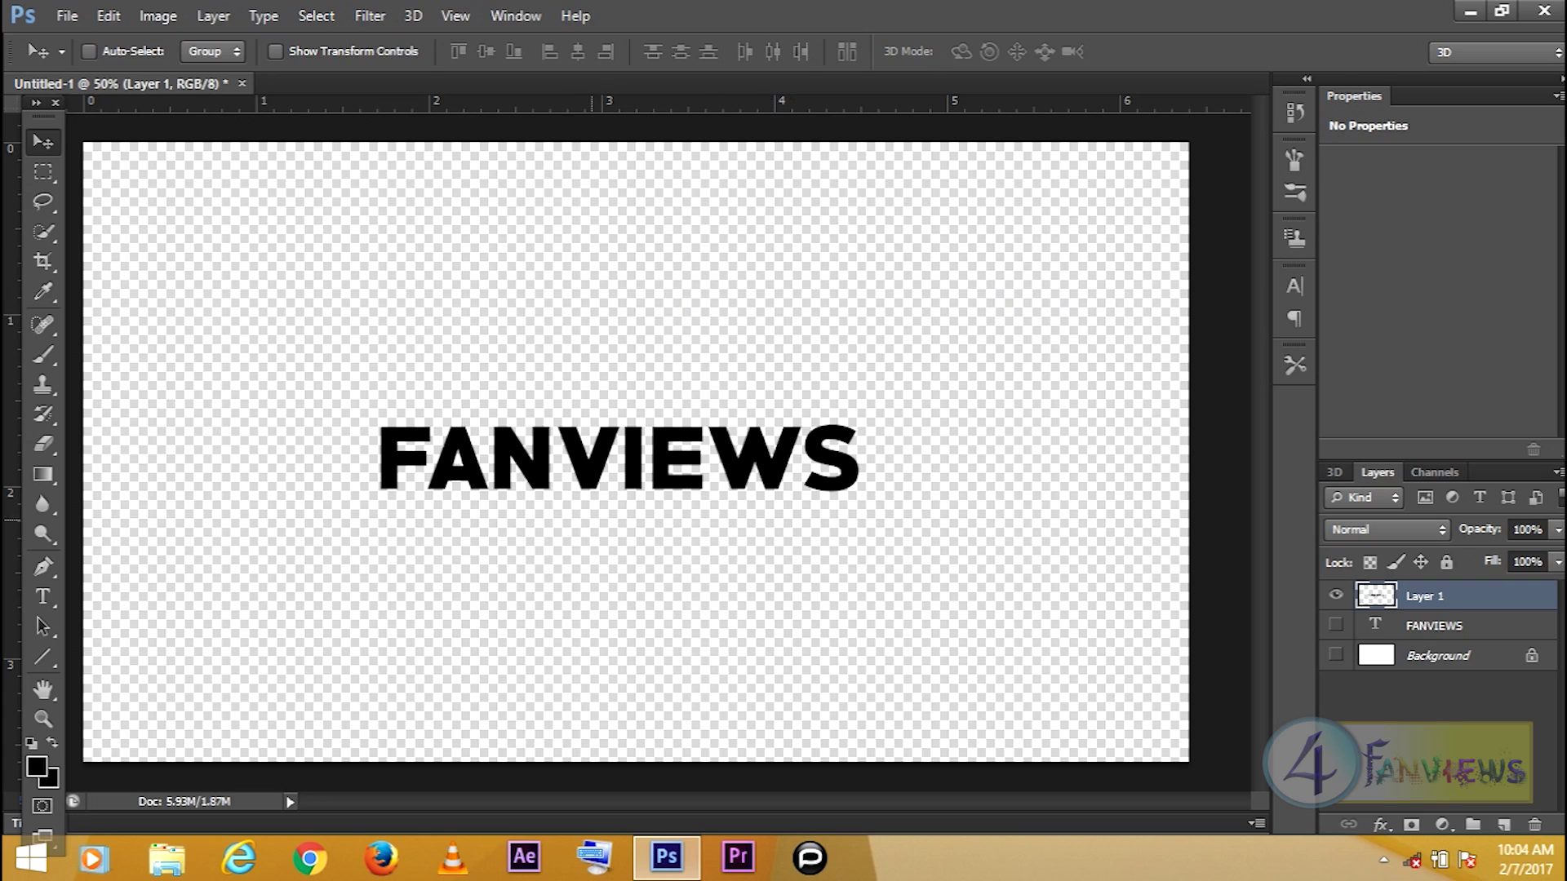
Fill the Background layer with a bright, fully saturated cyan.
{"action": "left_click", "coordinate": [1444, 655]}
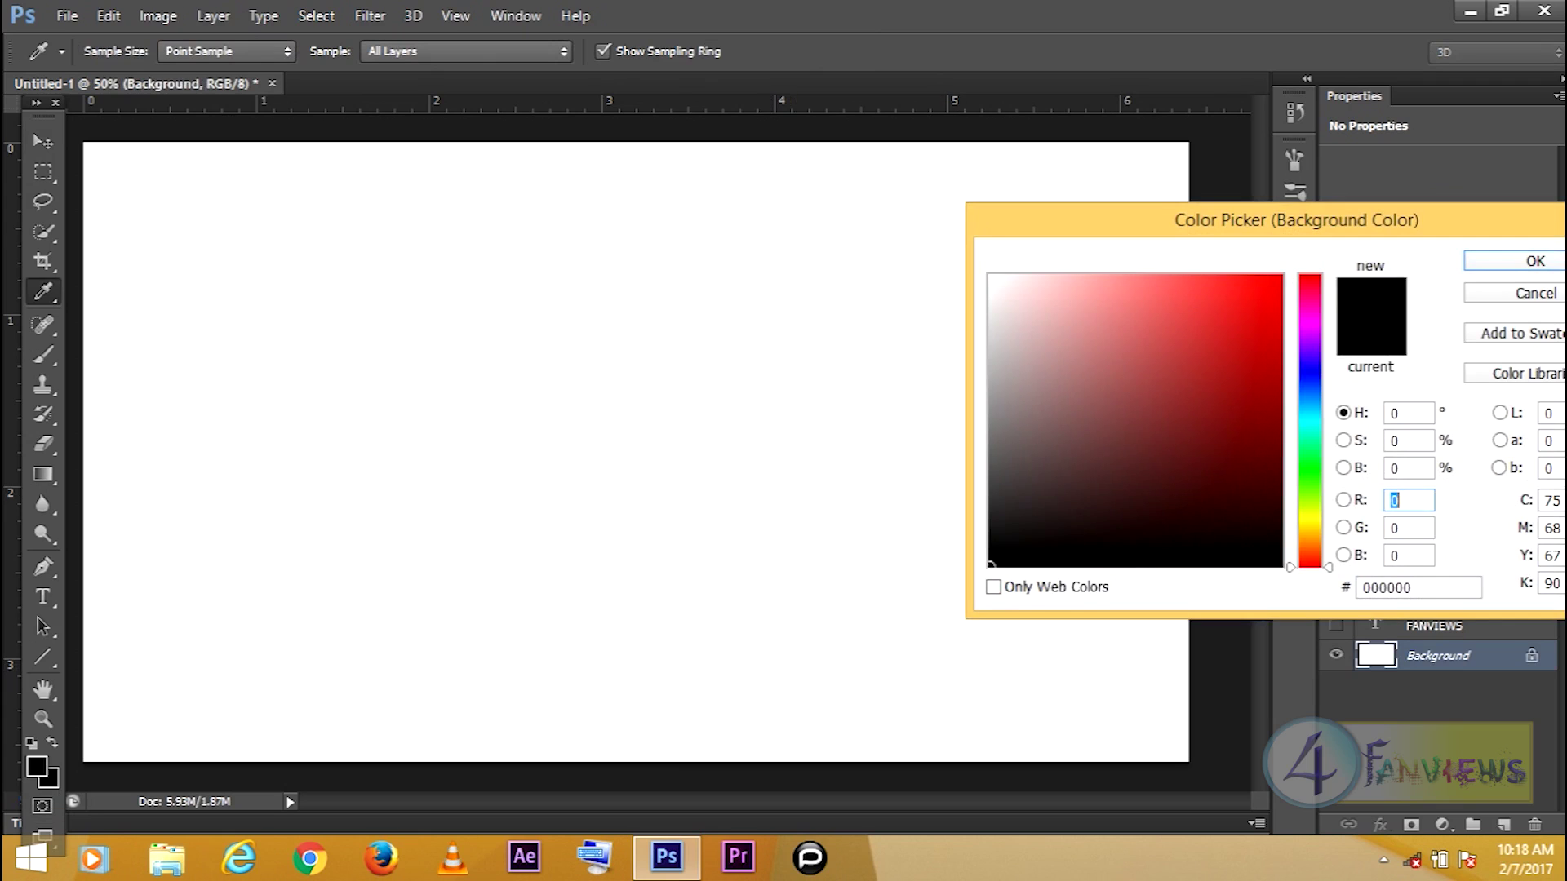
{"action": "left_click", "coordinate": [1309, 425]}
{"action": "left_click", "coordinate": [1279, 311]}
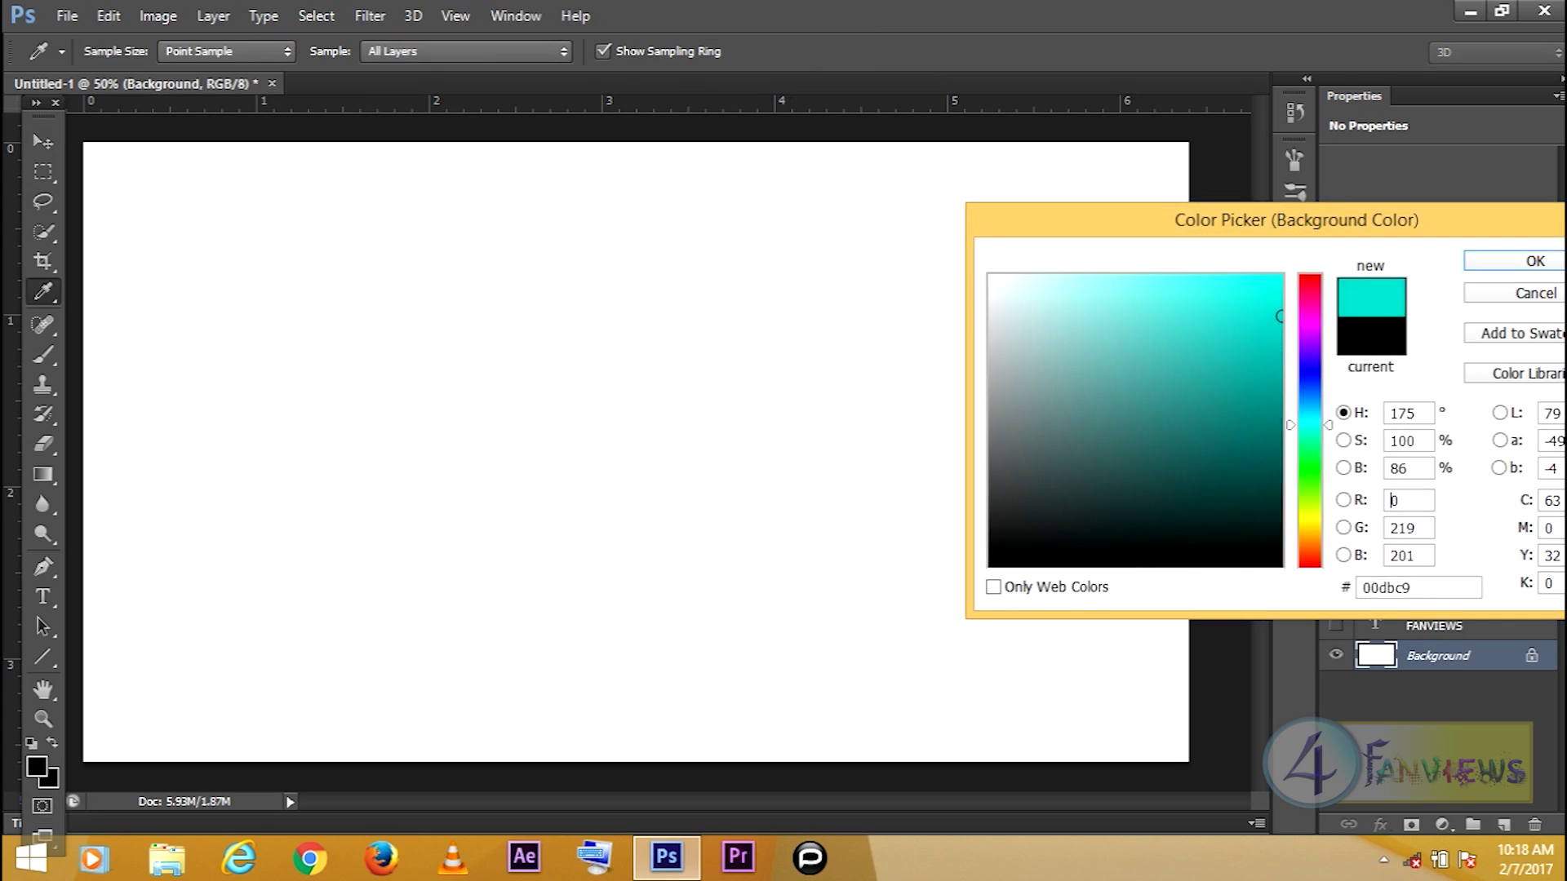
{"action": "key", "text": "Return"}
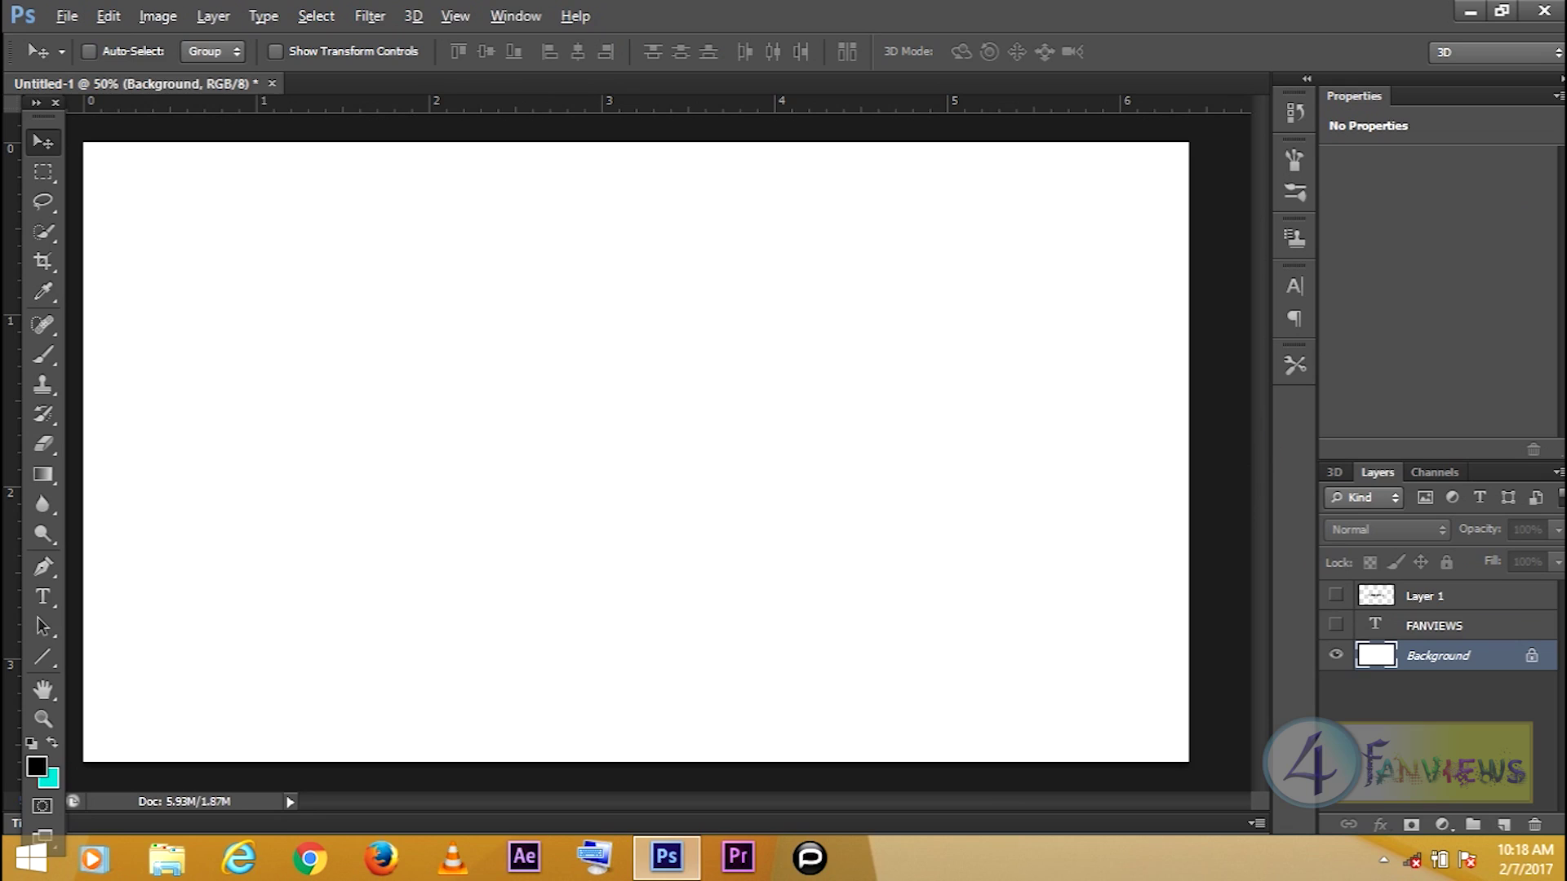
{"action": "key", "text": "ctrl+BackSpace"}
Add horizontal and vertical guides crossing near the canvas centre.
{"action": "left_click", "coordinate": [1433, 626]}
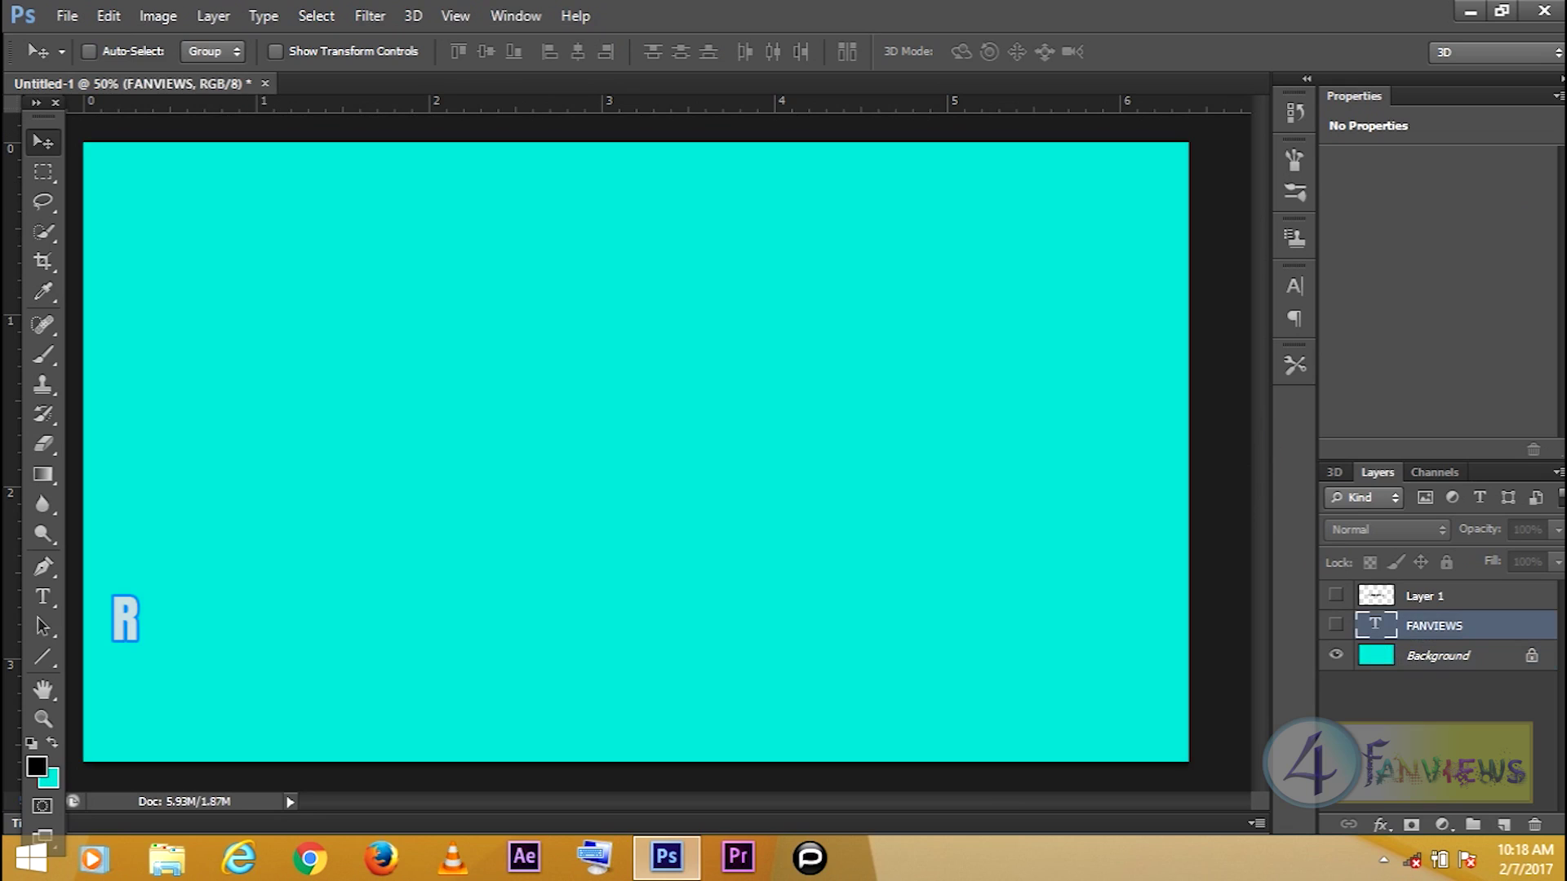
{"action": "mouse_move", "coordinate": [687, 102]}
{"action": "left_mouse_down"}
{"action": "mouse_move", "coordinate": [686, 479]}
{"action": "mouse_move", "coordinate": [630, 462]}
{"action": "left_mouse_up"}
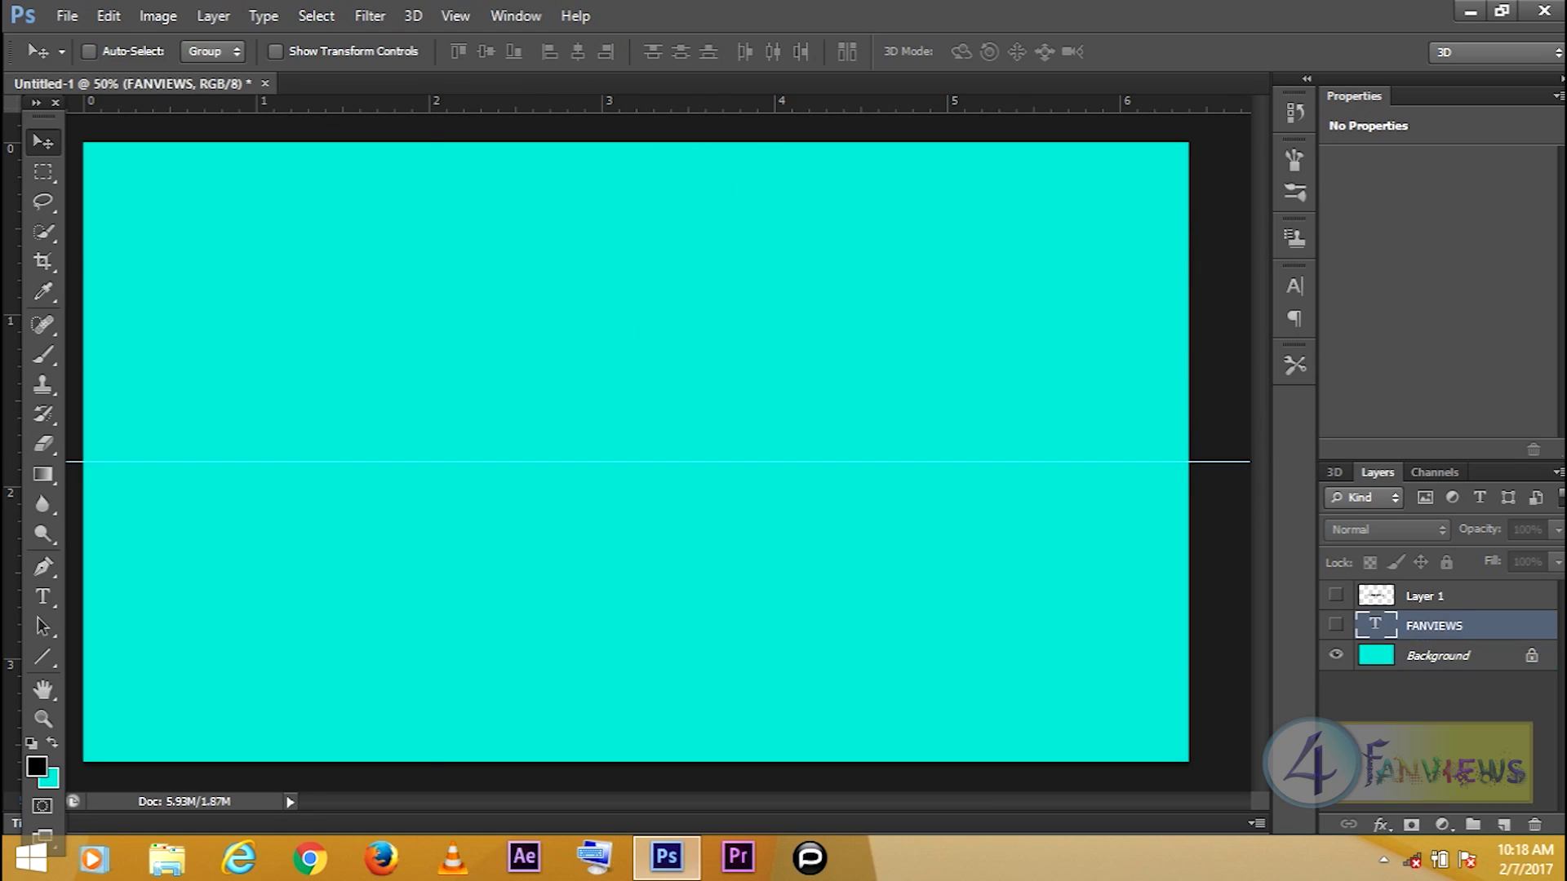
{"action": "mouse_move", "coordinate": [55, 442]}
{"action": "left_mouse_down"}
{"action": "mouse_move", "coordinate": [653, 462]}
{"action": "mouse_move", "coordinate": [636, 462]}
{"action": "left_mouse_up"}
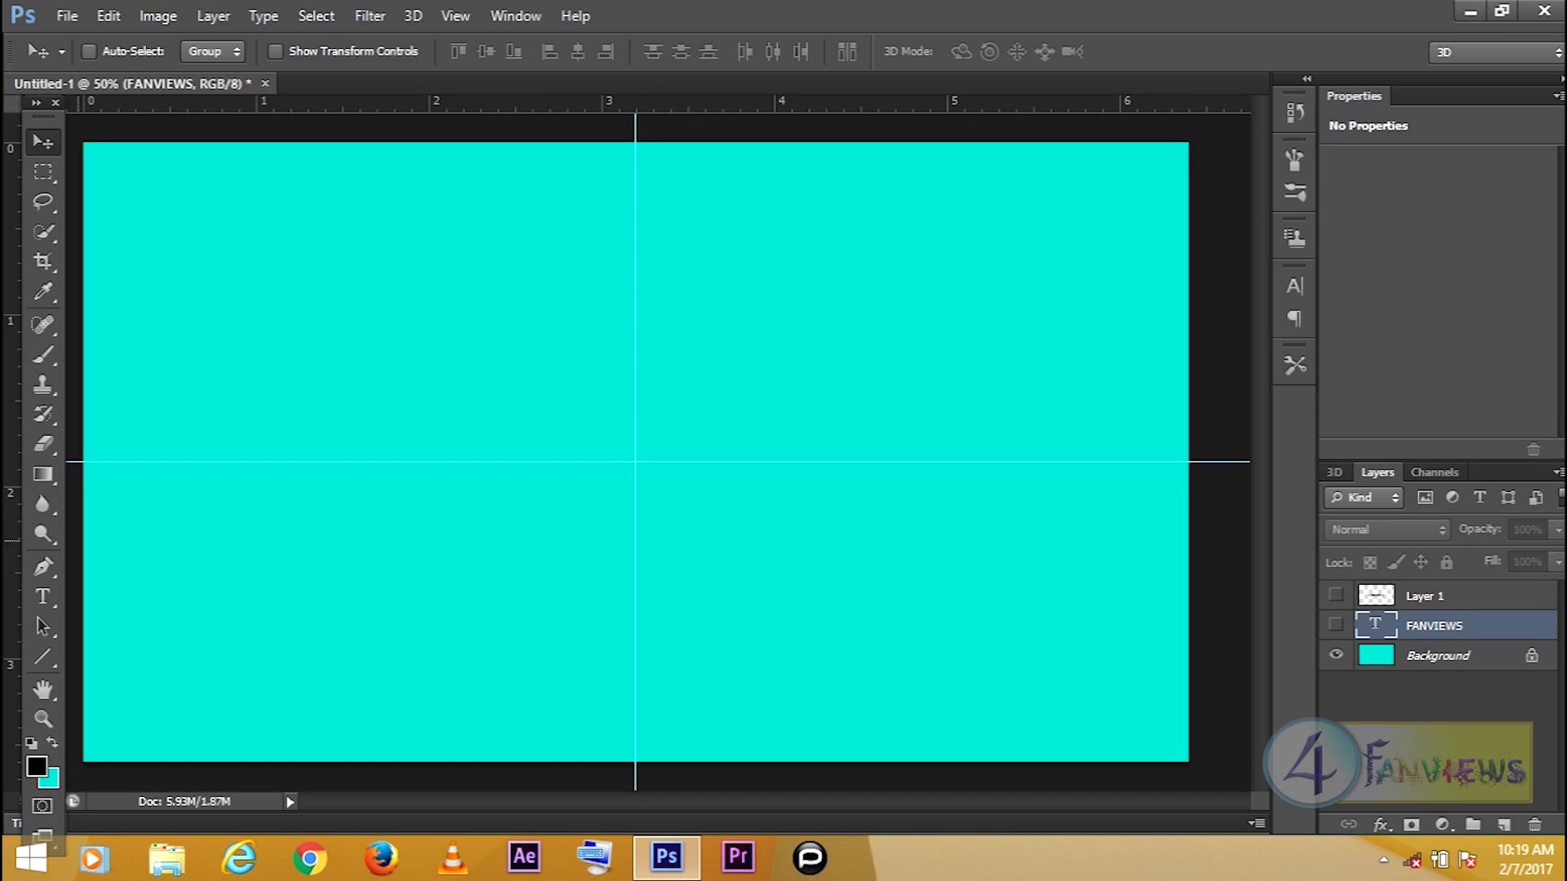
Draw a straight path from the guide crossing to below the canvas's bottom-right corner.
{"action": "left_click", "coordinate": [42, 566]}
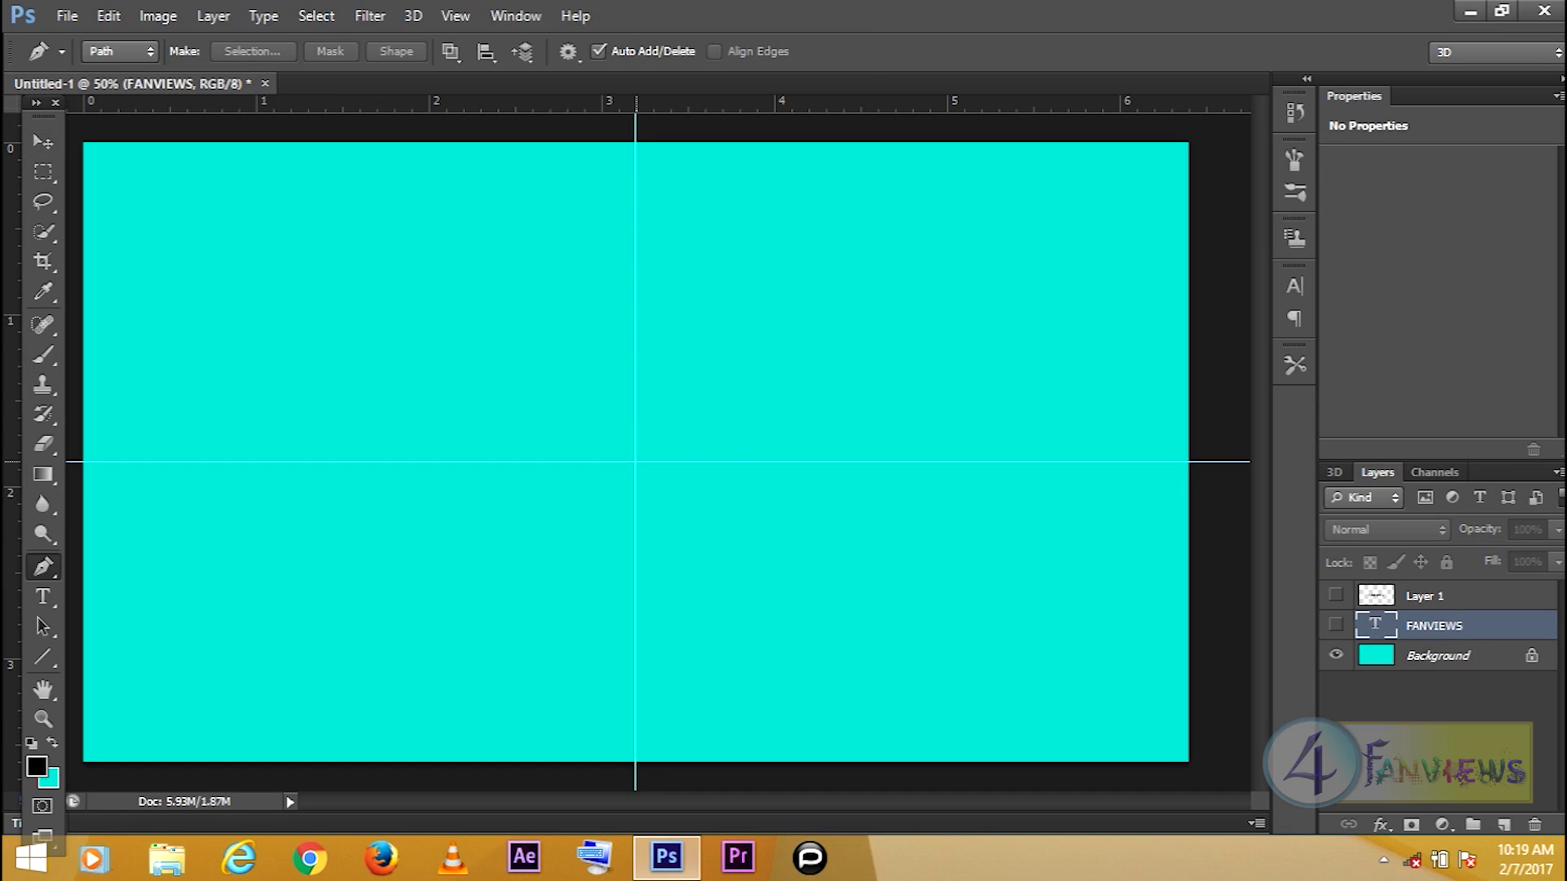
{"action": "left_click", "coordinate": [635, 462]}
{"action": "left_click", "coordinate": [1097, 789]}
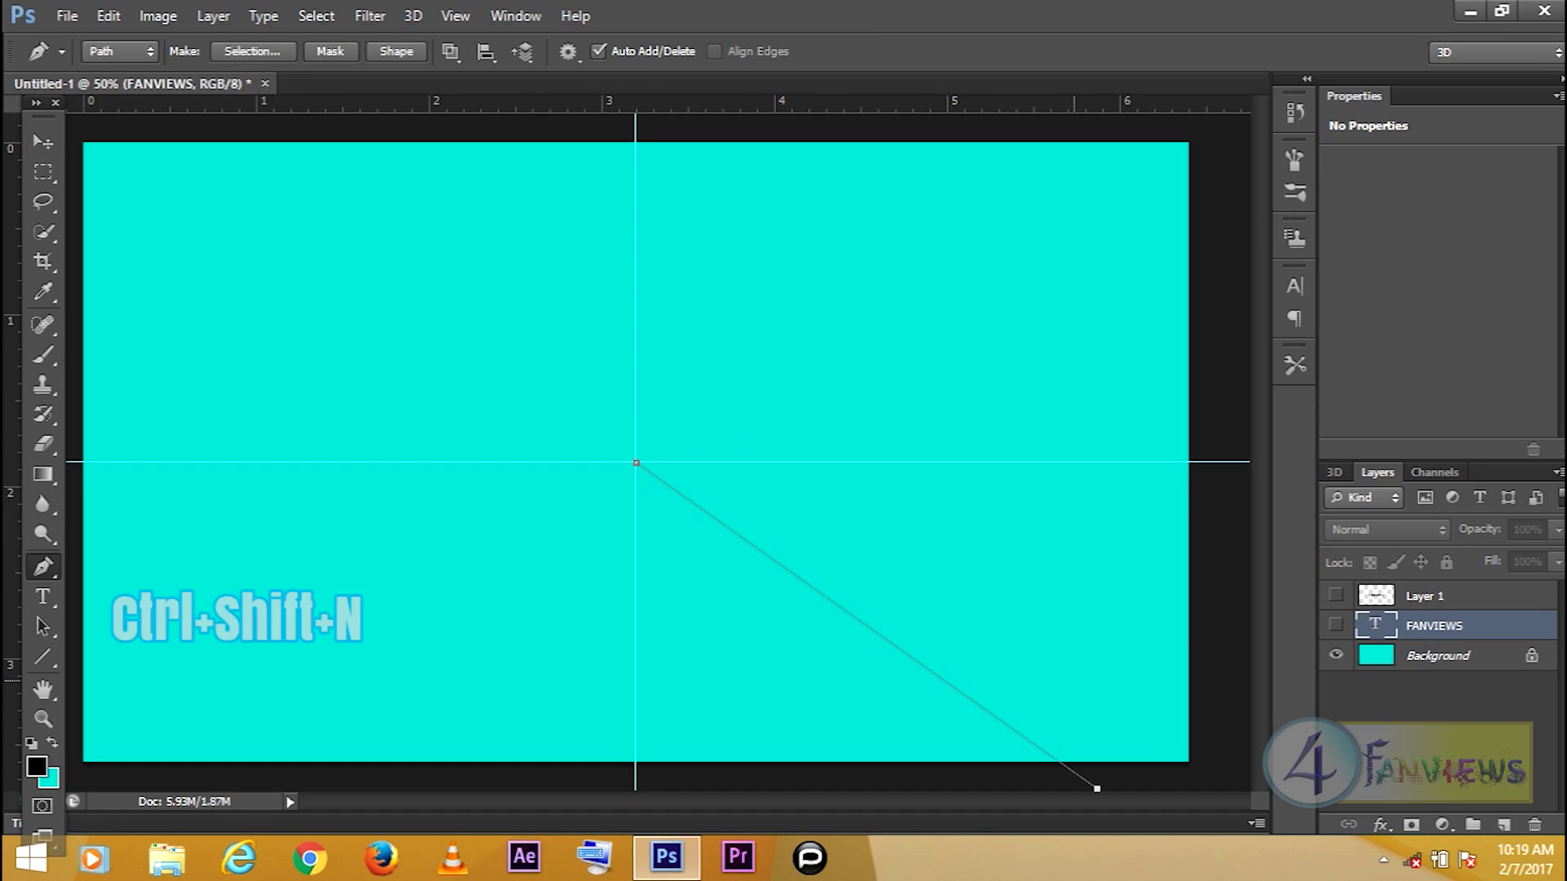
Add empty Layer 2 and choose the lettering brush at size 929 with 1% spacing.
{"action": "key", "text": "ctrl+shift+n"}
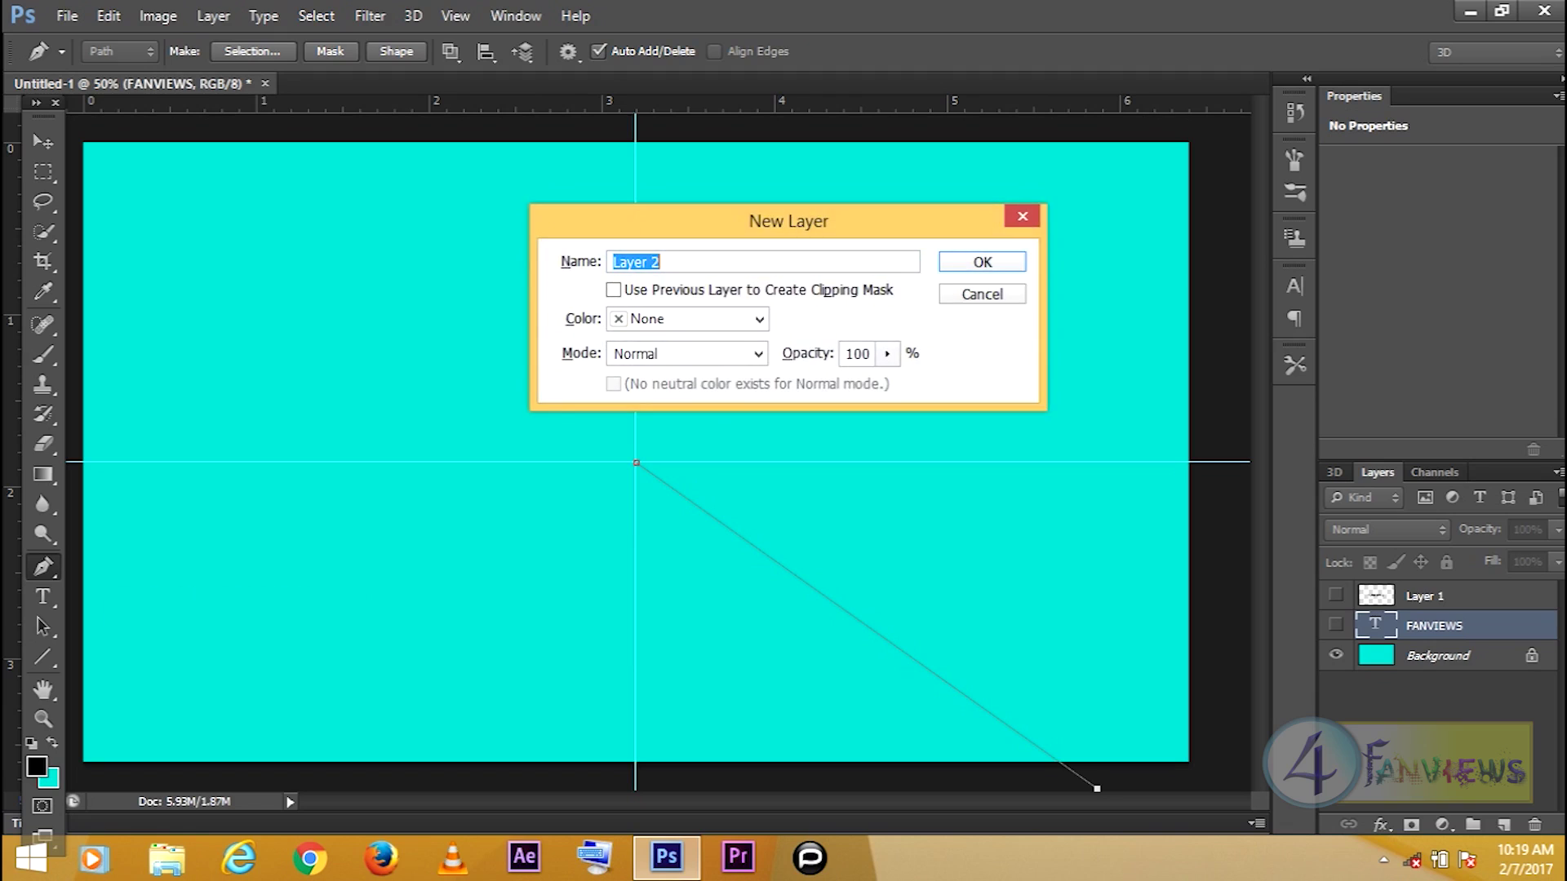
{"action": "key", "text": "Return"}
{"action": "key", "text": "b"}
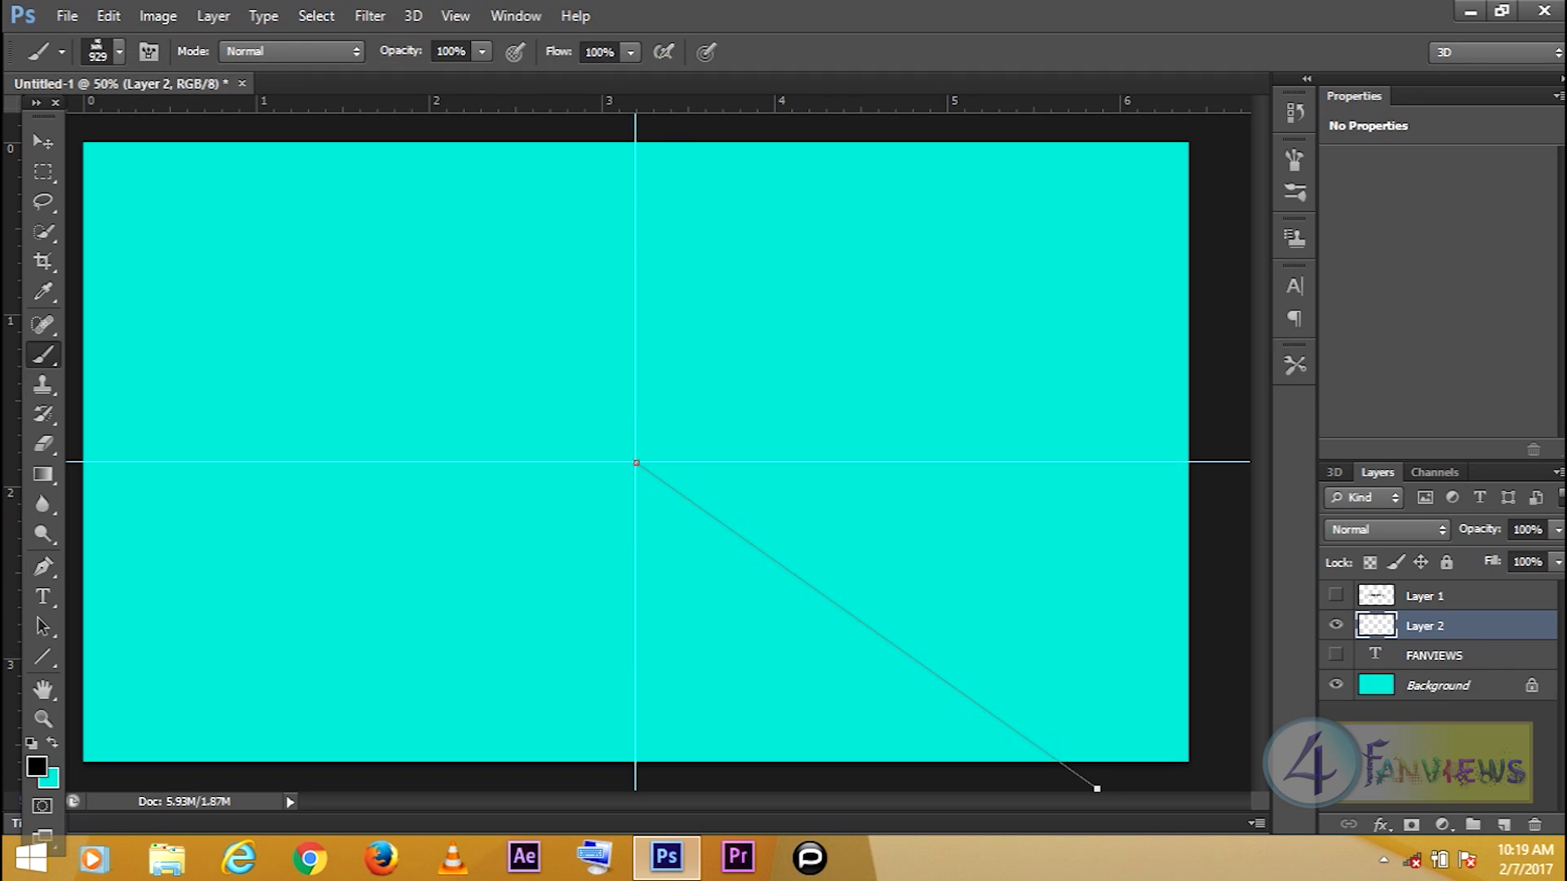
{"action": "left_click", "coordinate": [119, 52]}
{"action": "double_click", "coordinate": [87, 335]}
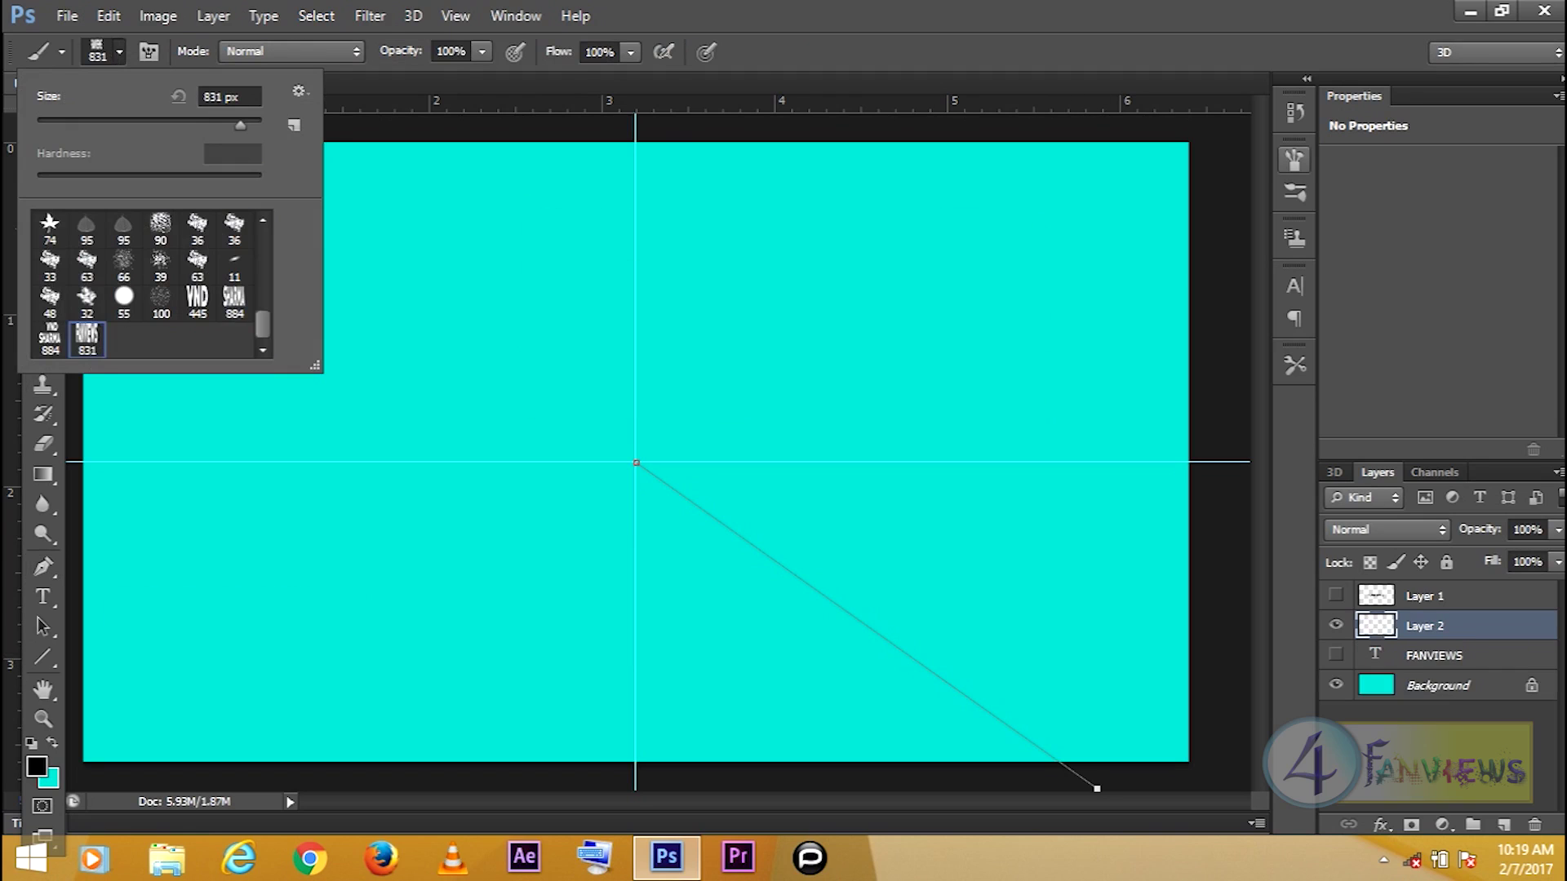
{"action": "key", "text": "F5"}
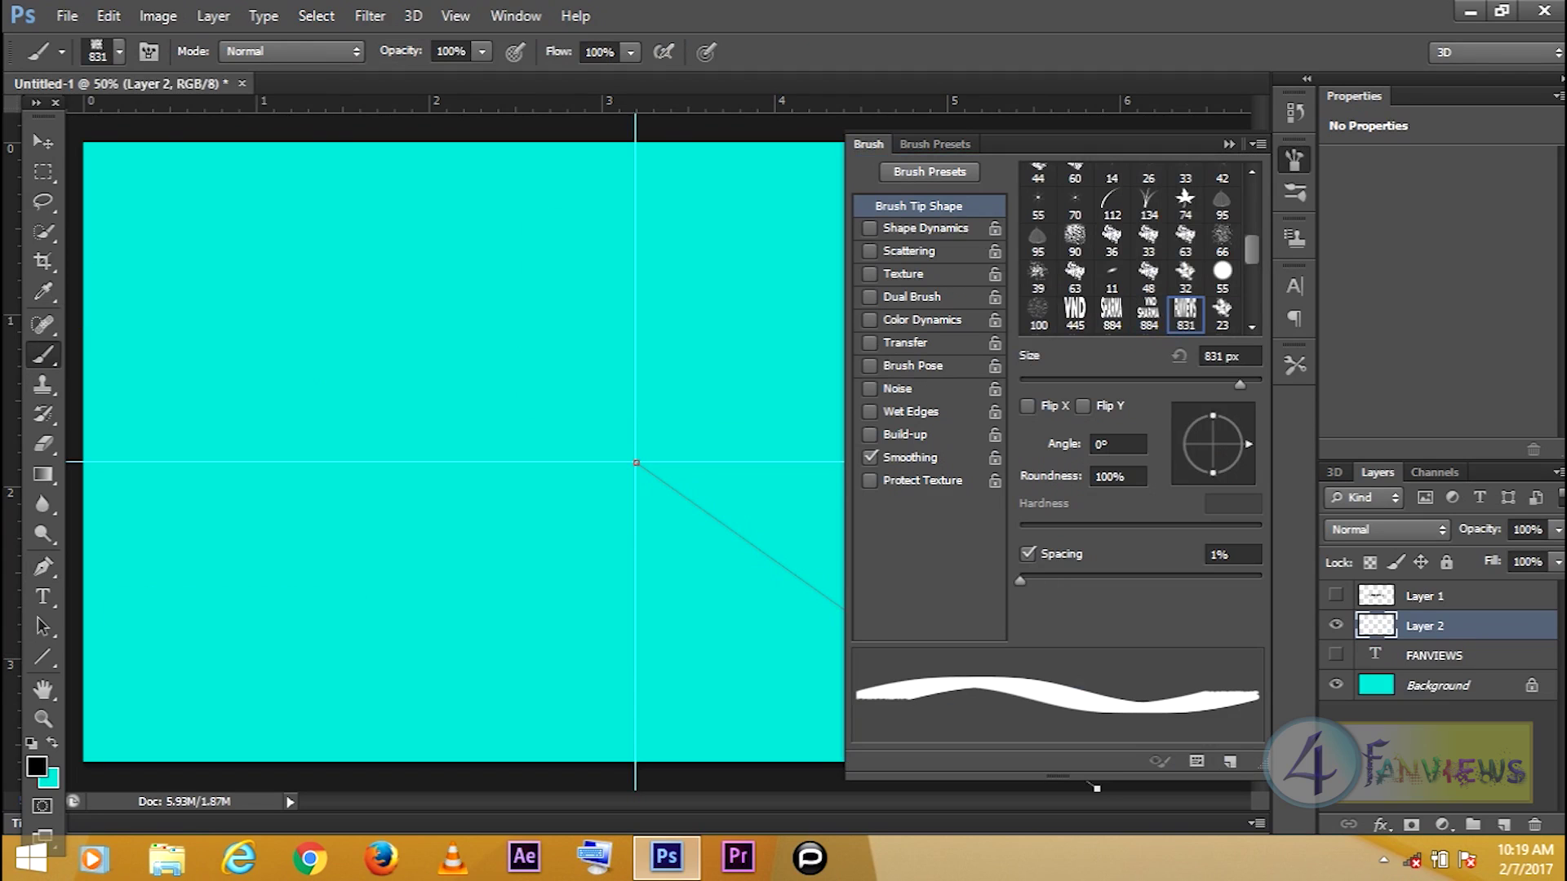
{"action": "left_click", "coordinate": [1179, 355]}
{"action": "key", "text": "F5"}
{"action": "key", "text": "p"}
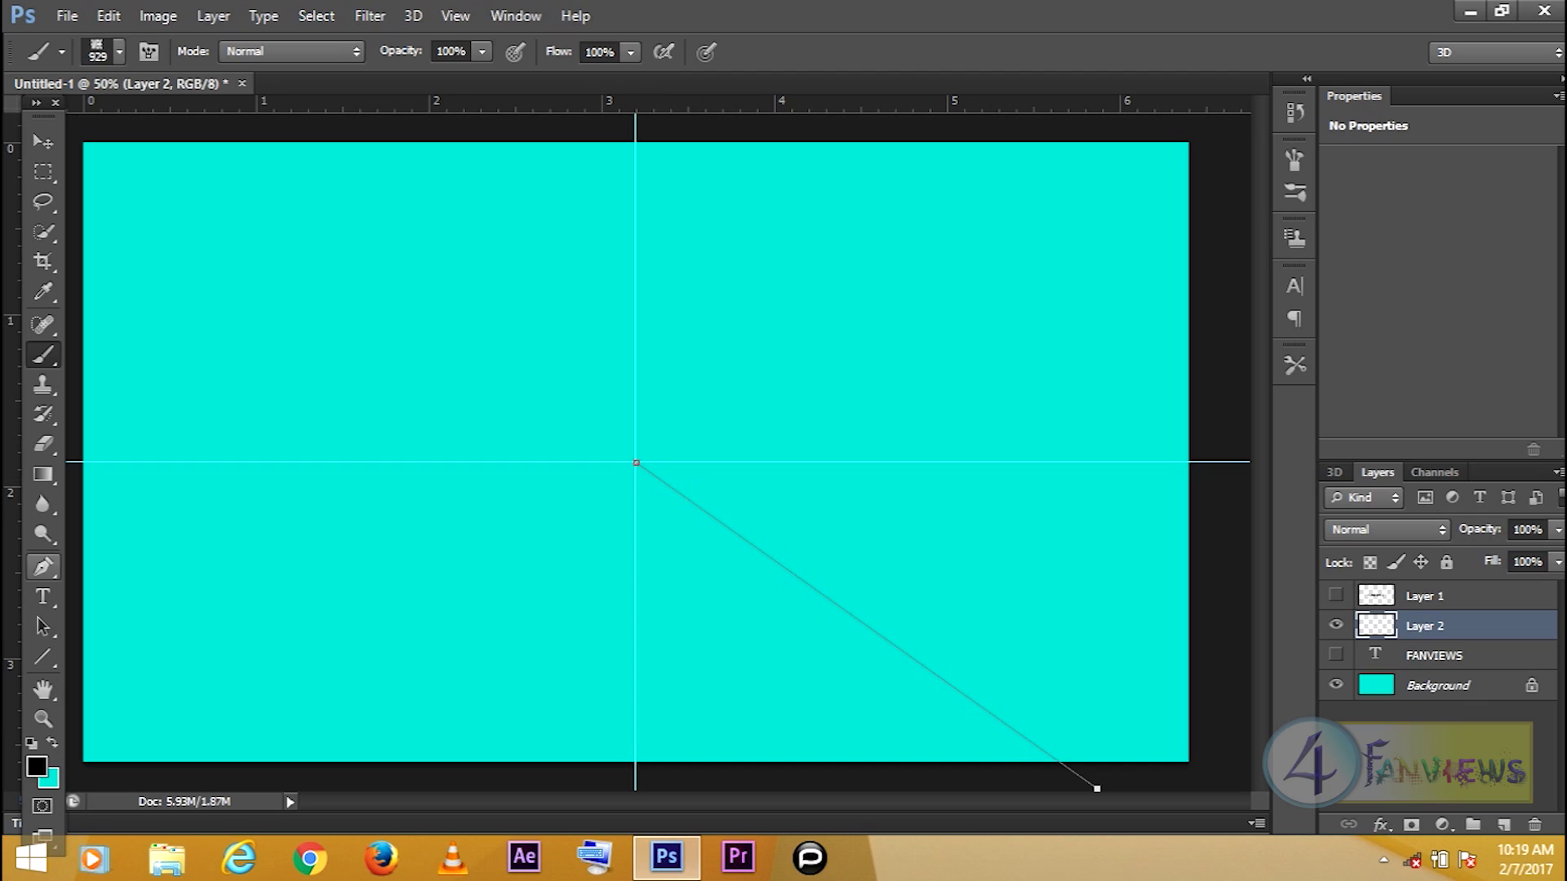
Stroke the diagonal path with the FANVIEWS brush to make a black long shadow on Layer 2.
{"action": "right_click", "coordinate": [634, 311]}
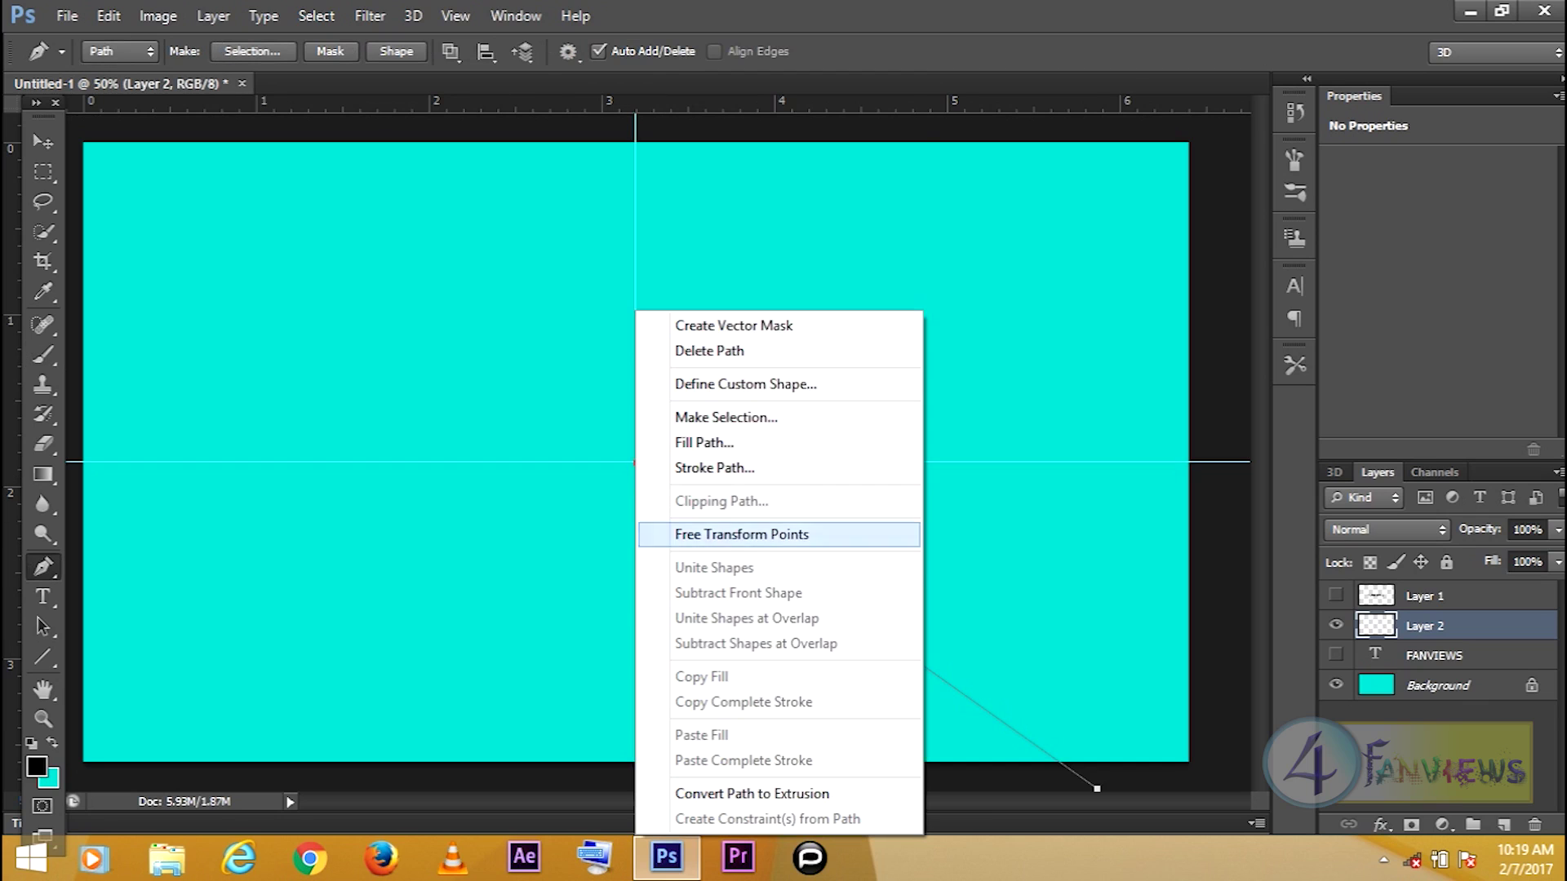
{"action": "left_click", "coordinate": [734, 466]}
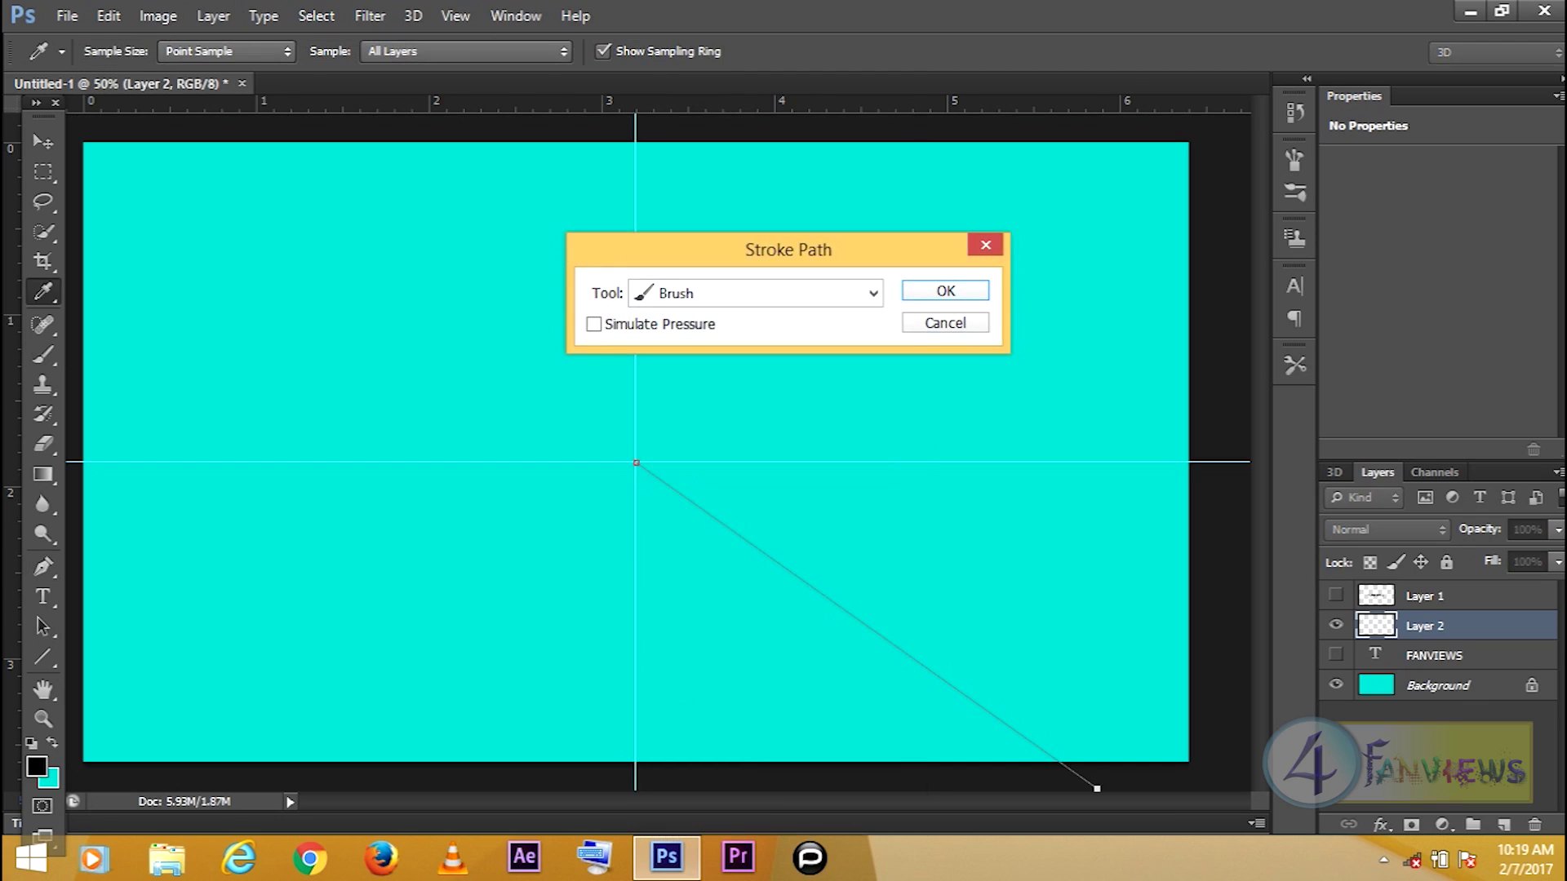
{"action": "left_click", "coordinate": [871, 293]}
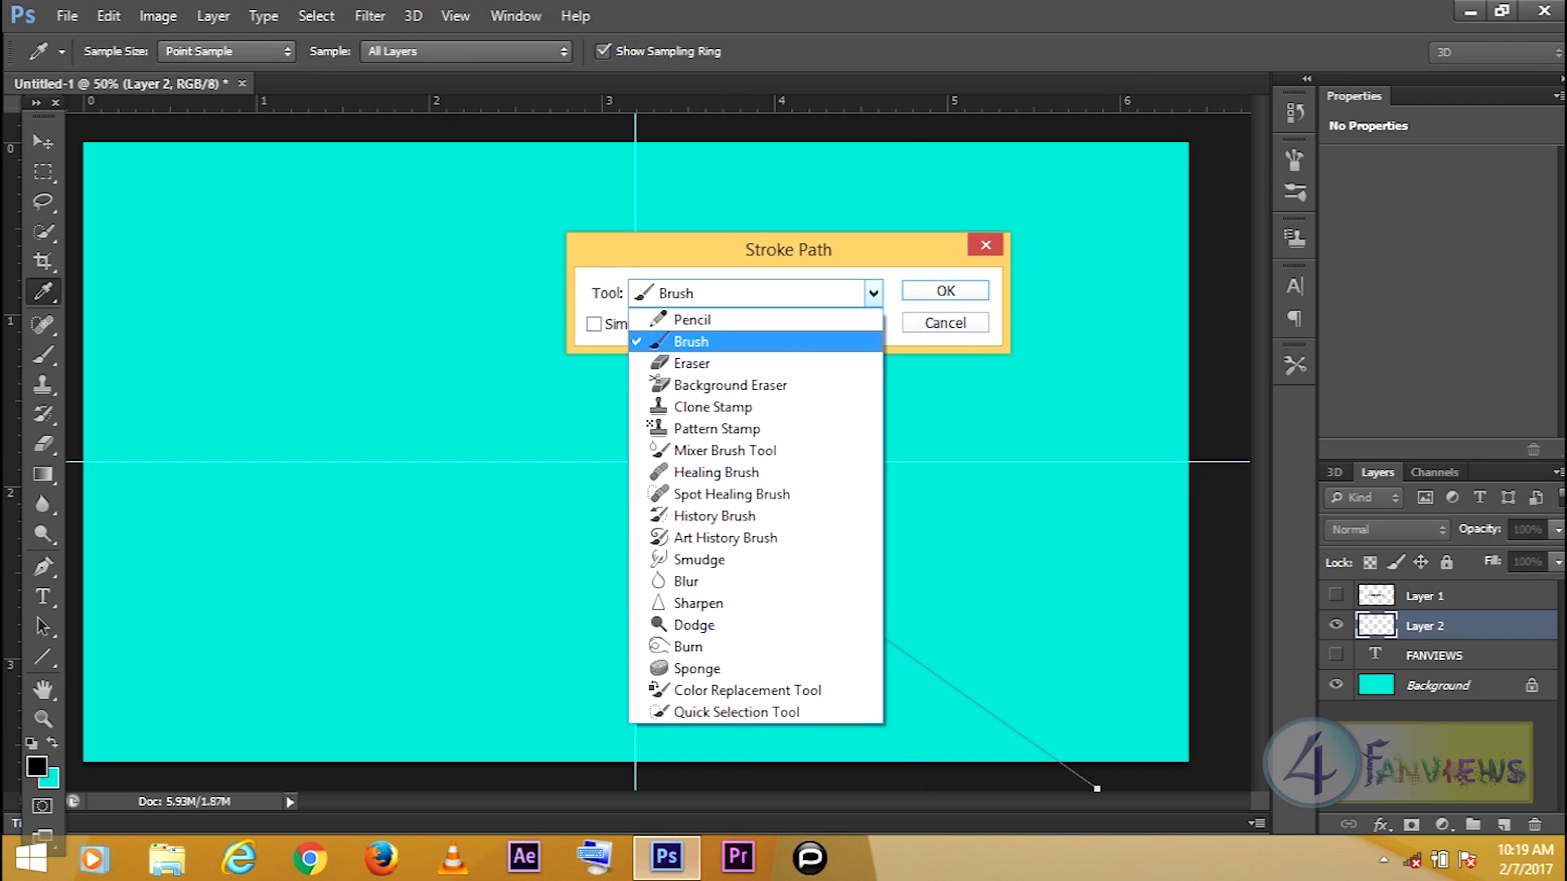
{"action": "key", "text": "Return"}
{"action": "key", "text": "Return"}
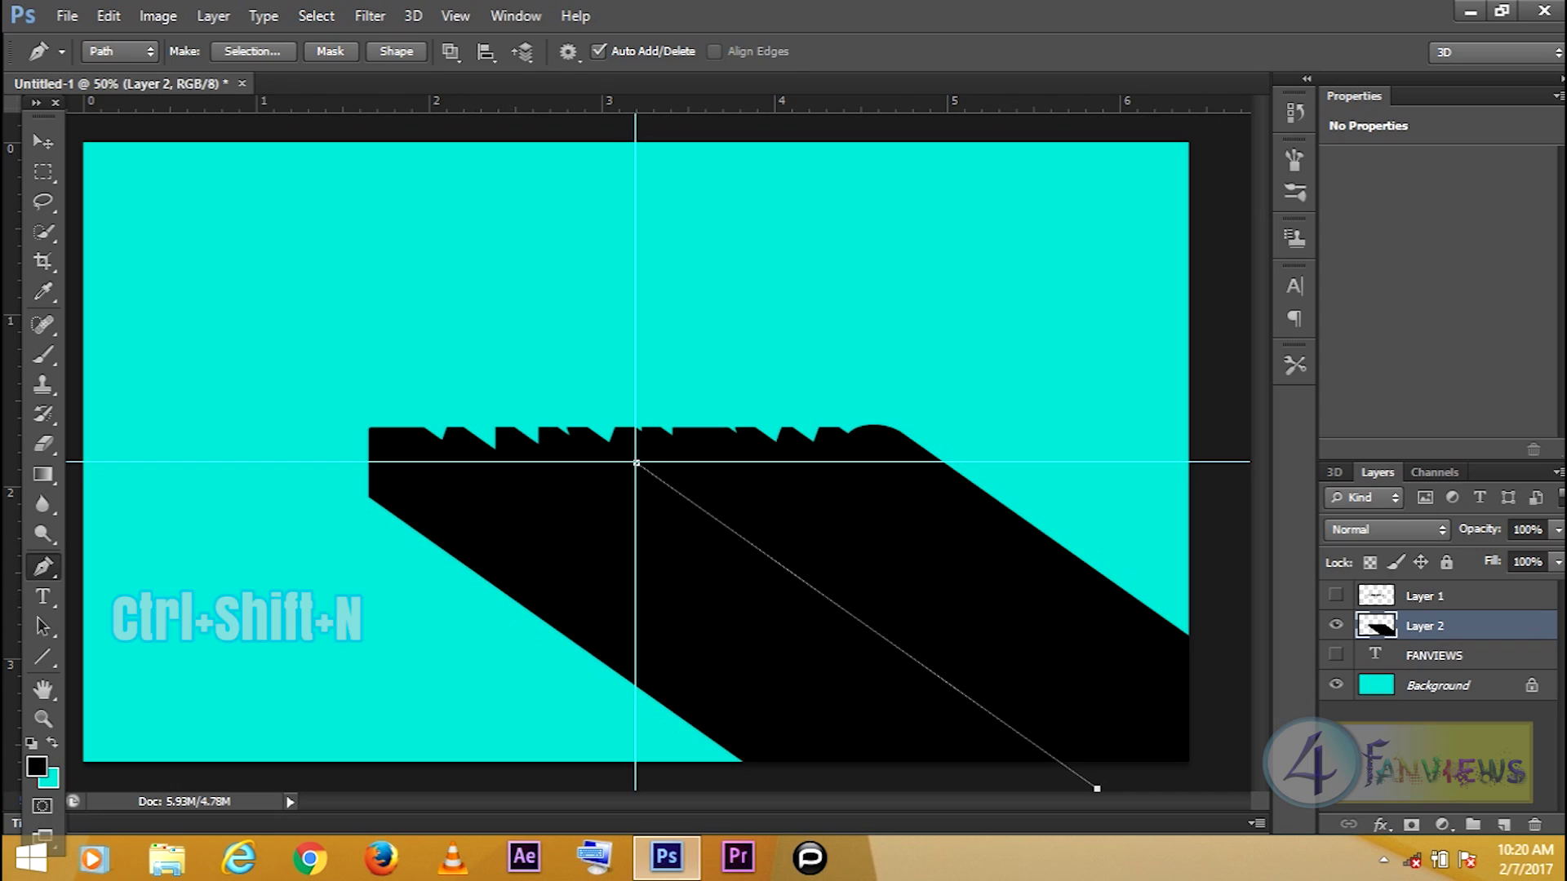
Add Layer 3 and set the foreground colour to white.
{"action": "key", "text": "ctrl+shift+n"}
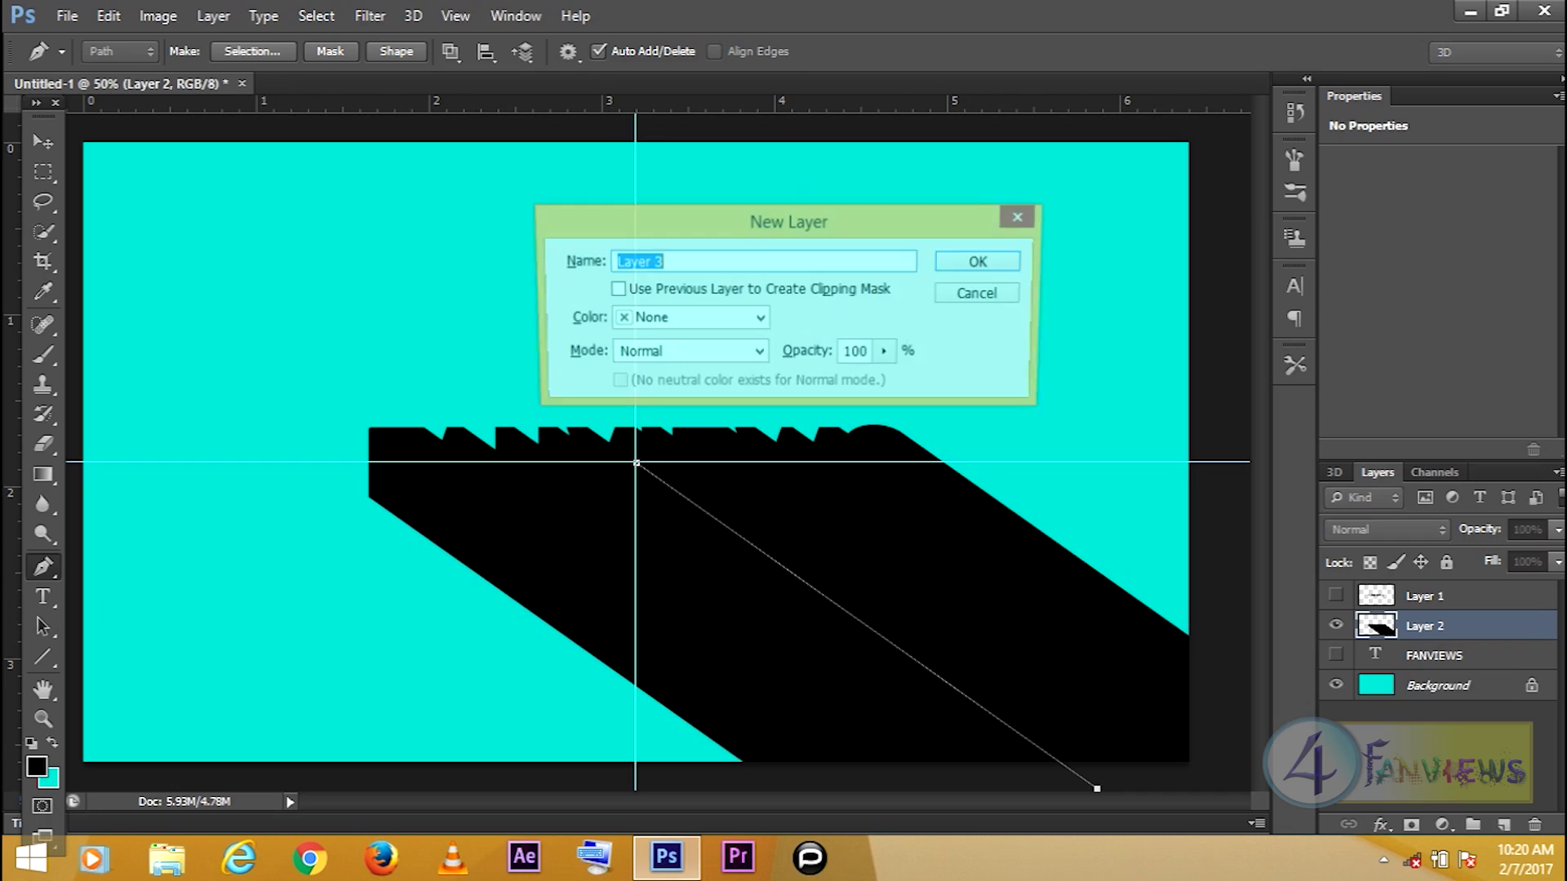
{"action": "key", "text": "Return"}
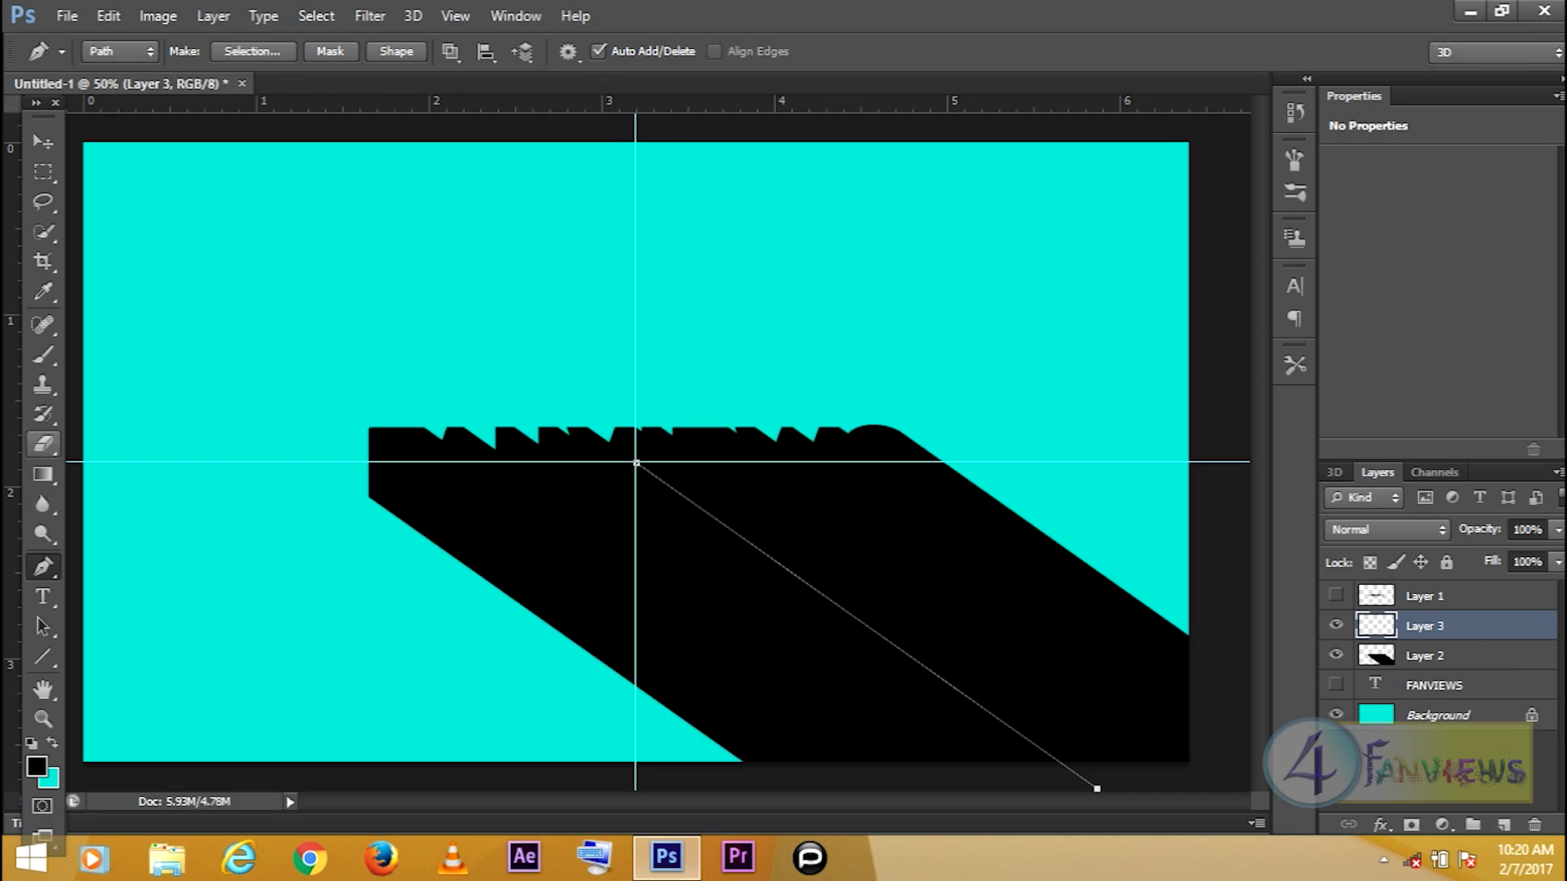
{"action": "left_click", "coordinate": [43, 413]}
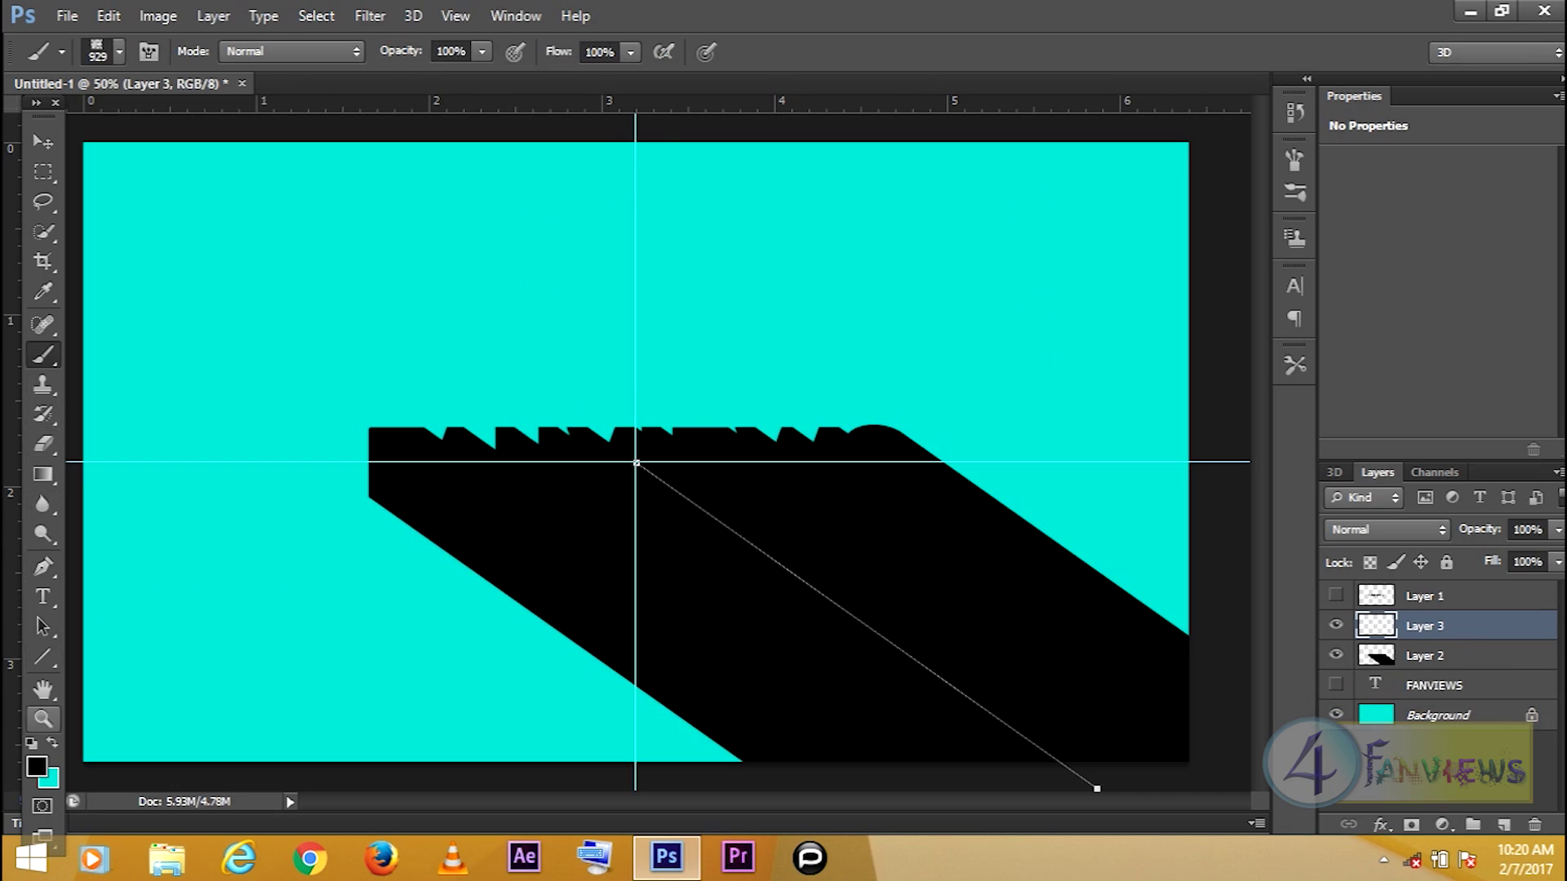
{"action": "left_click", "coordinate": [37, 767]}
{"action": "left_click", "coordinate": [989, 274]}
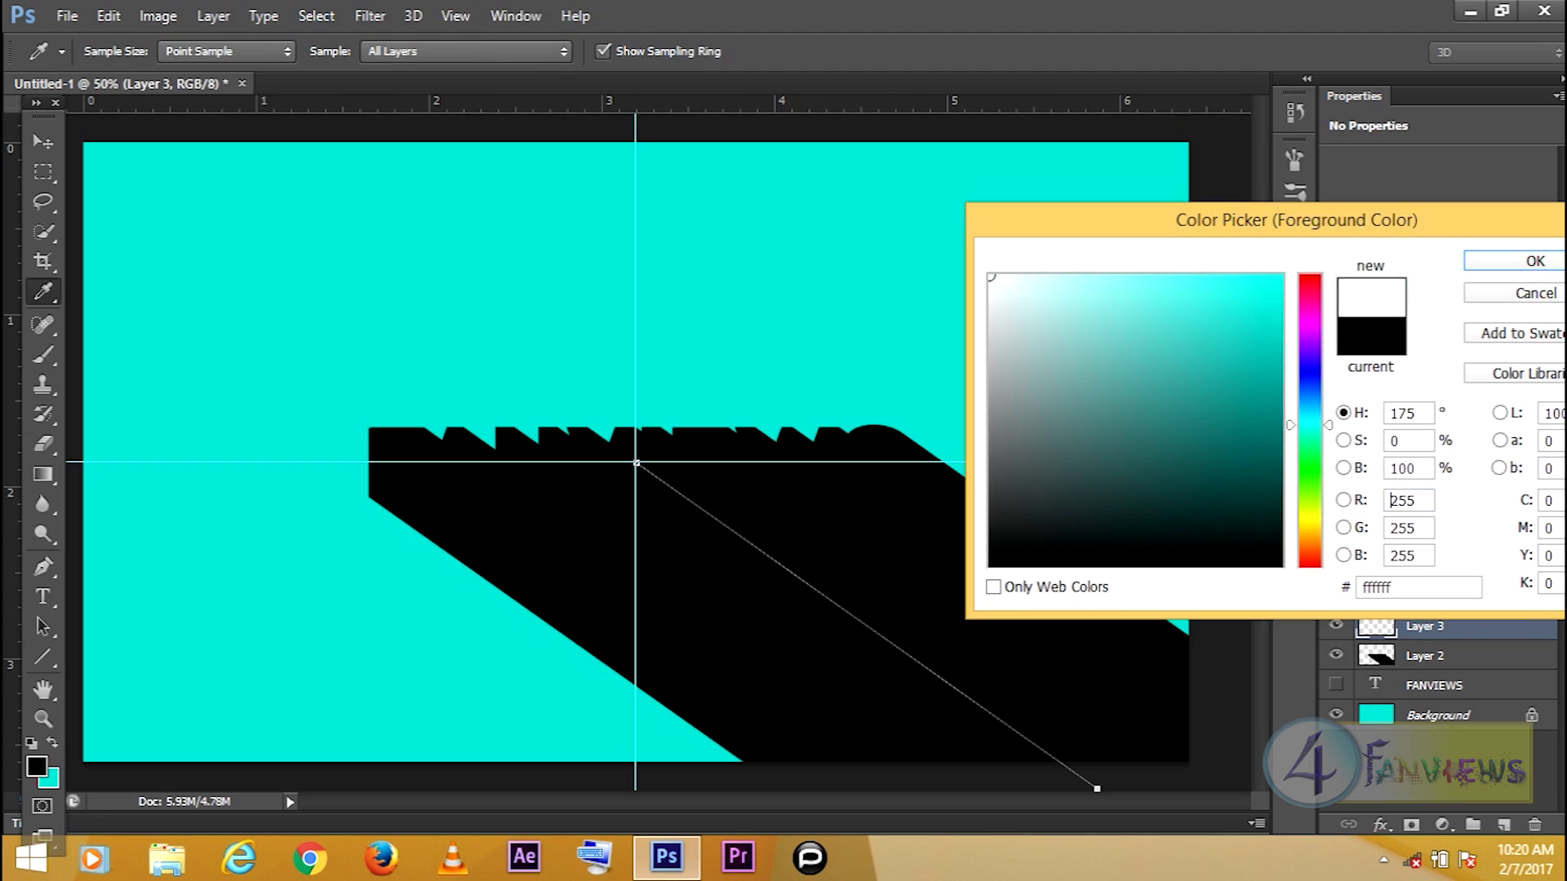
{"action": "key", "text": "Return"}
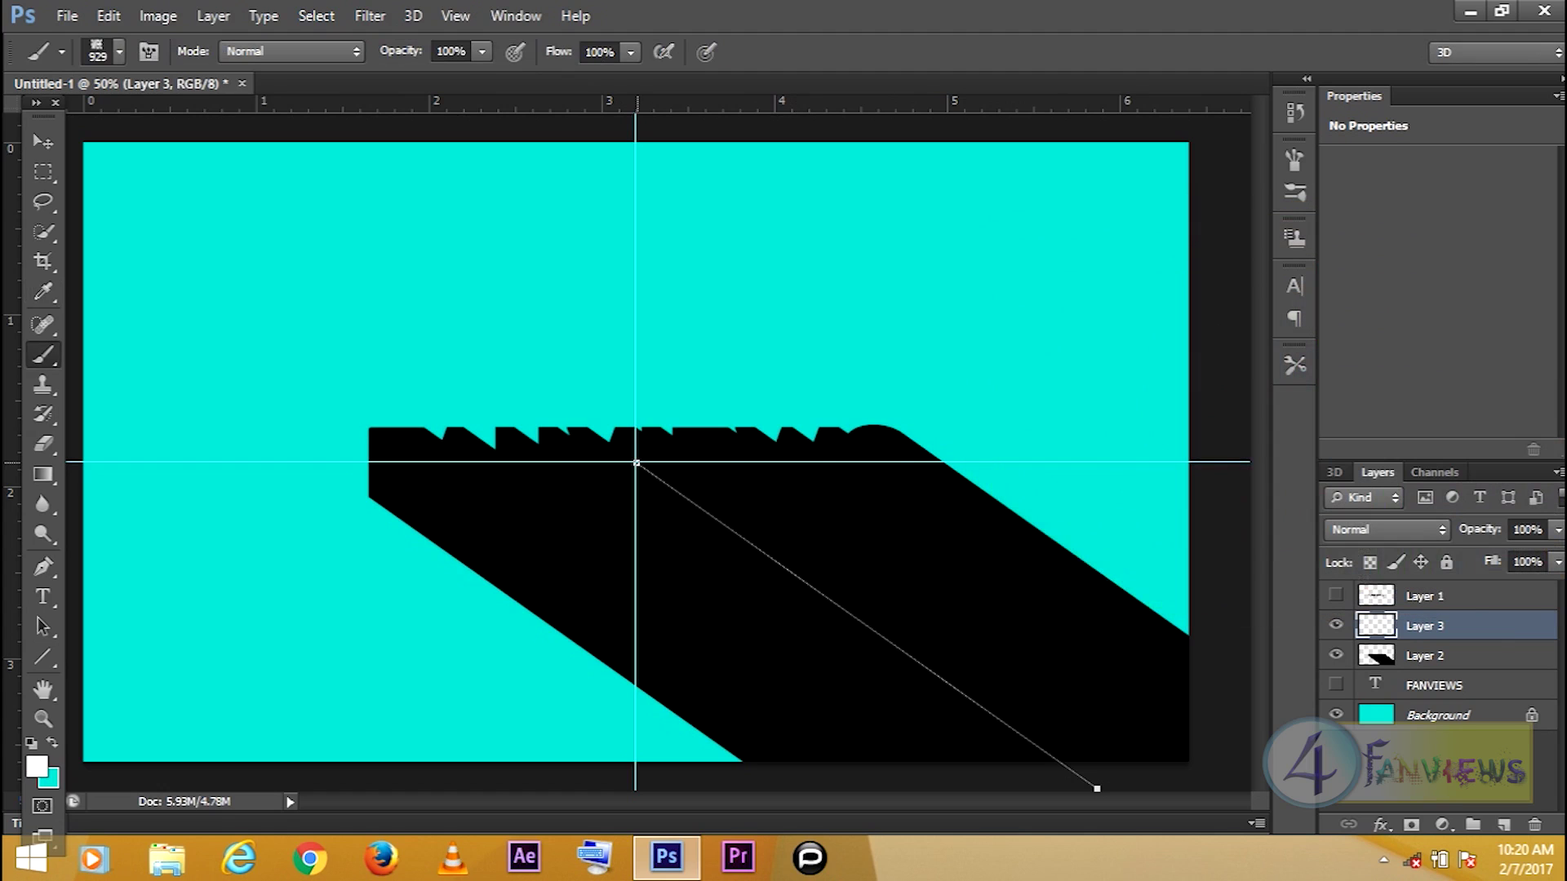
Stamp white FANVIEWS lettering and set shadow Layer 2 to 50% opacity.
{"action": "key", "text": "alt+BackSpace"}
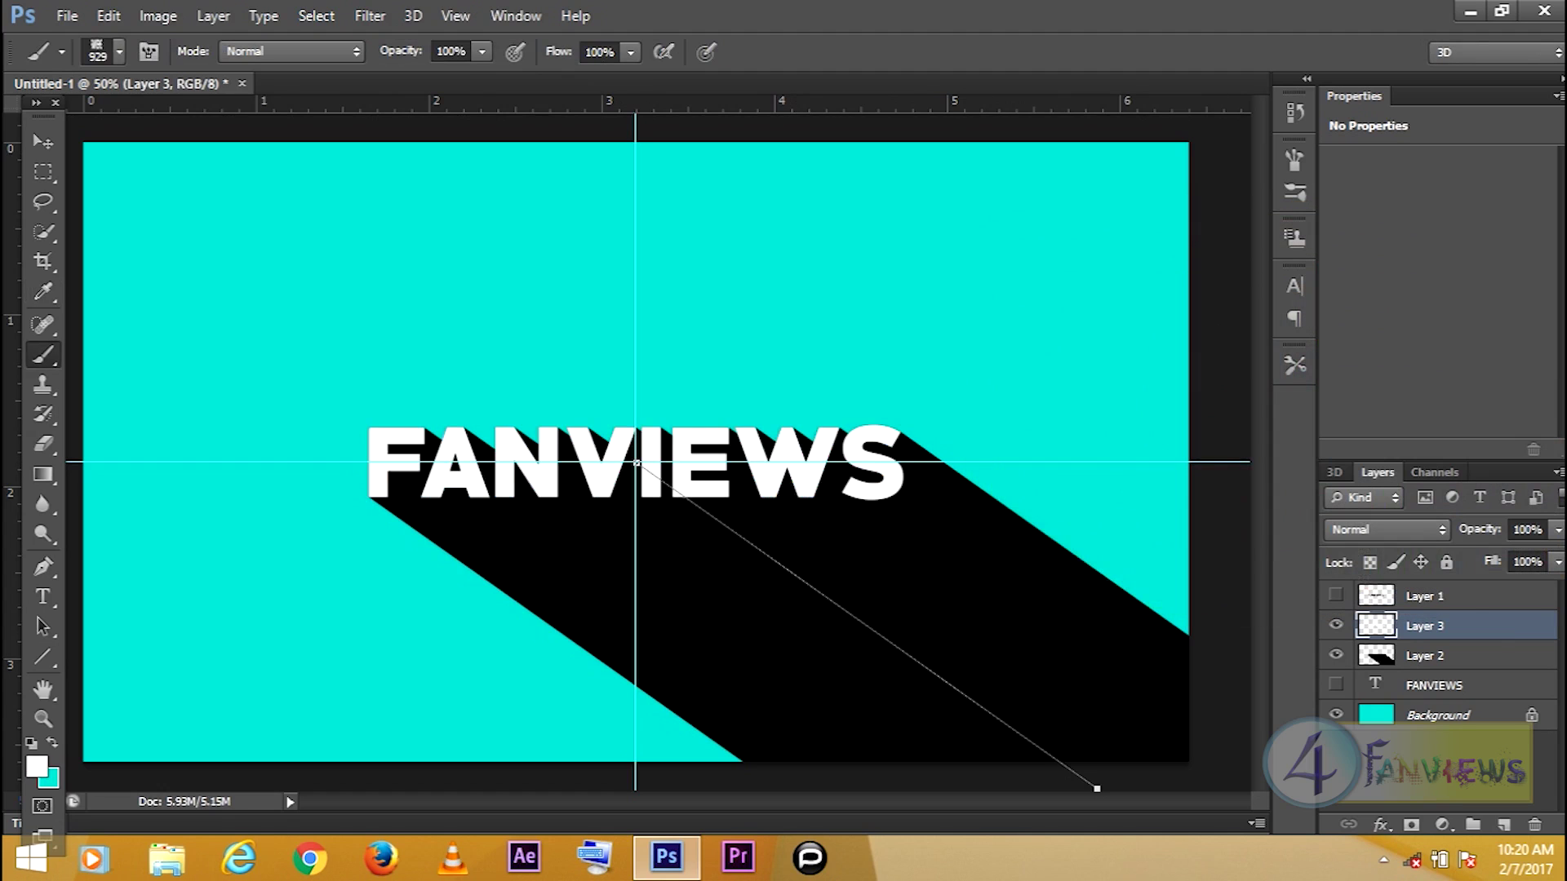
{"action": "key", "text": "alt+bracketleft"}
{"action": "key", "text": "Return"}
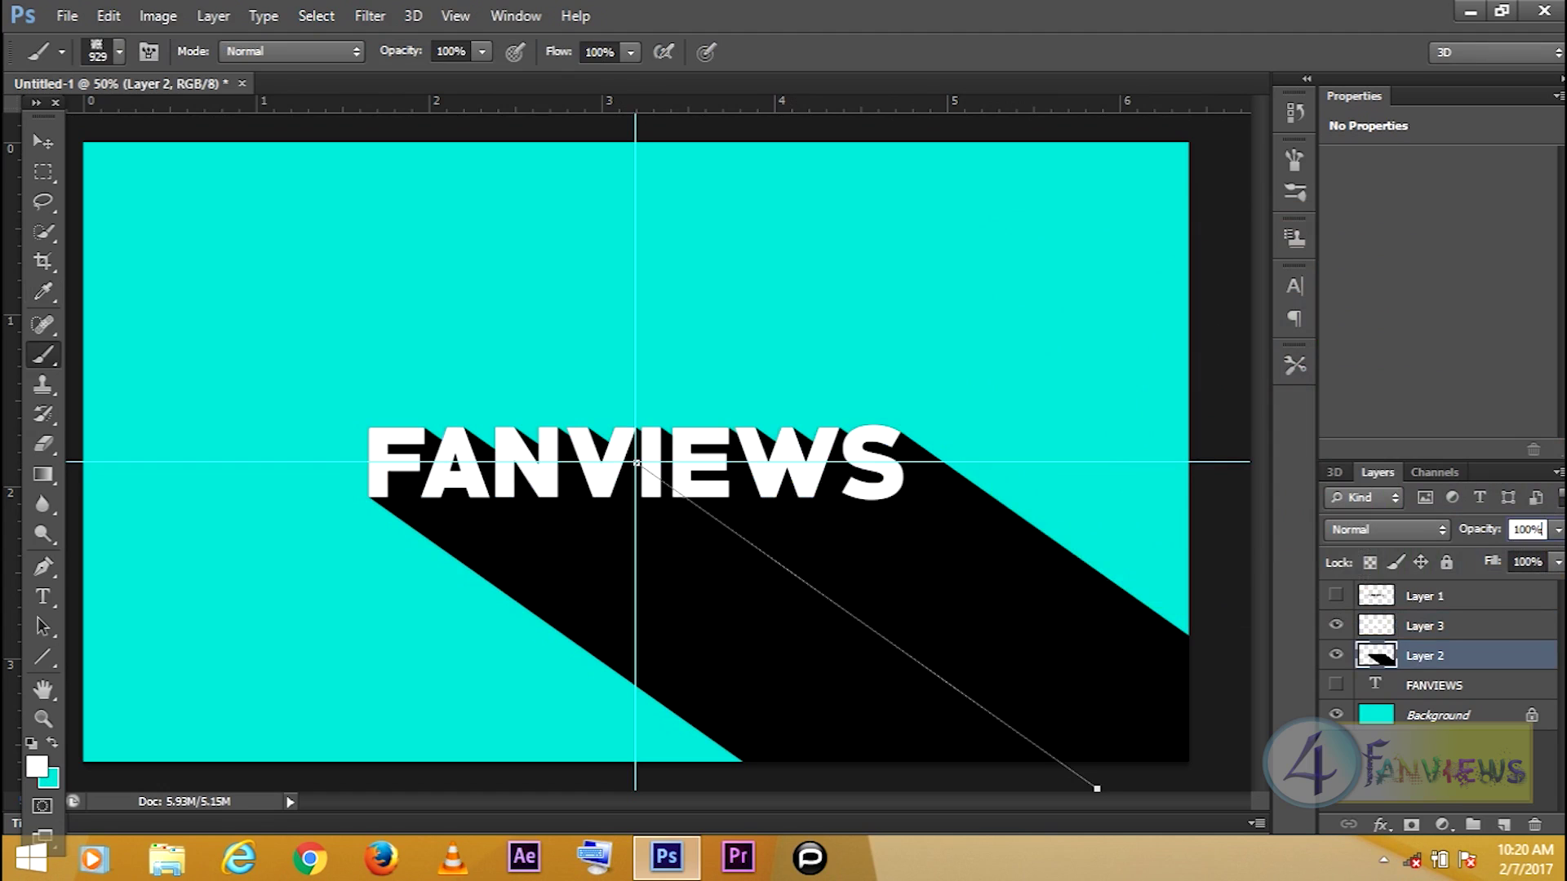
{"action": "type", "text": "50"}
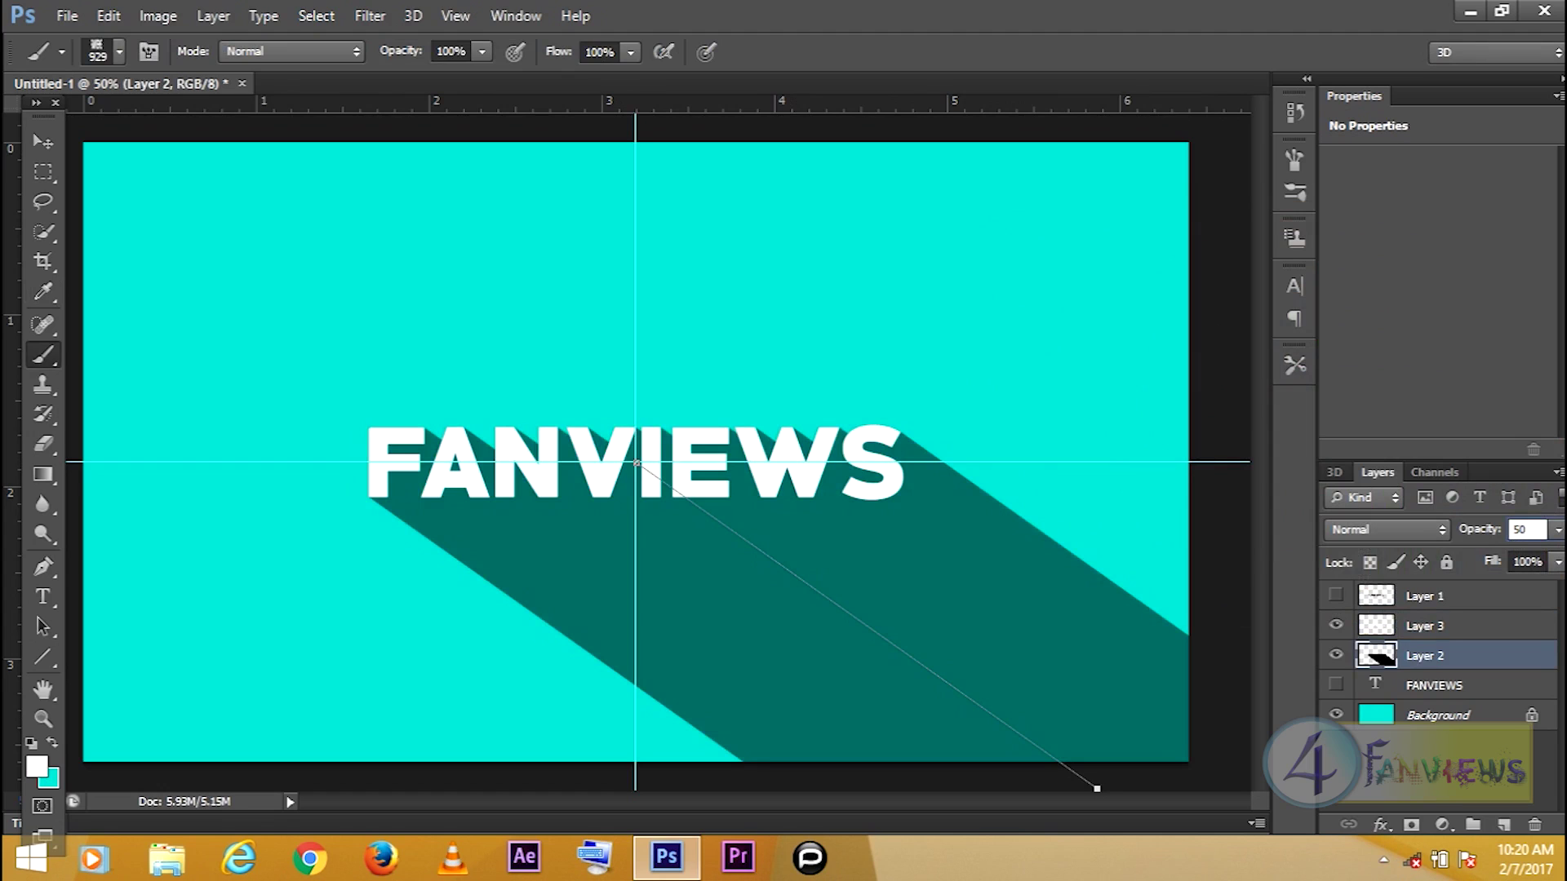
Commit the 50% shadow opacity, delete the pen path and remove the guides.
{"action": "key", "text": "Return"}
{"action": "key", "text": "p"}
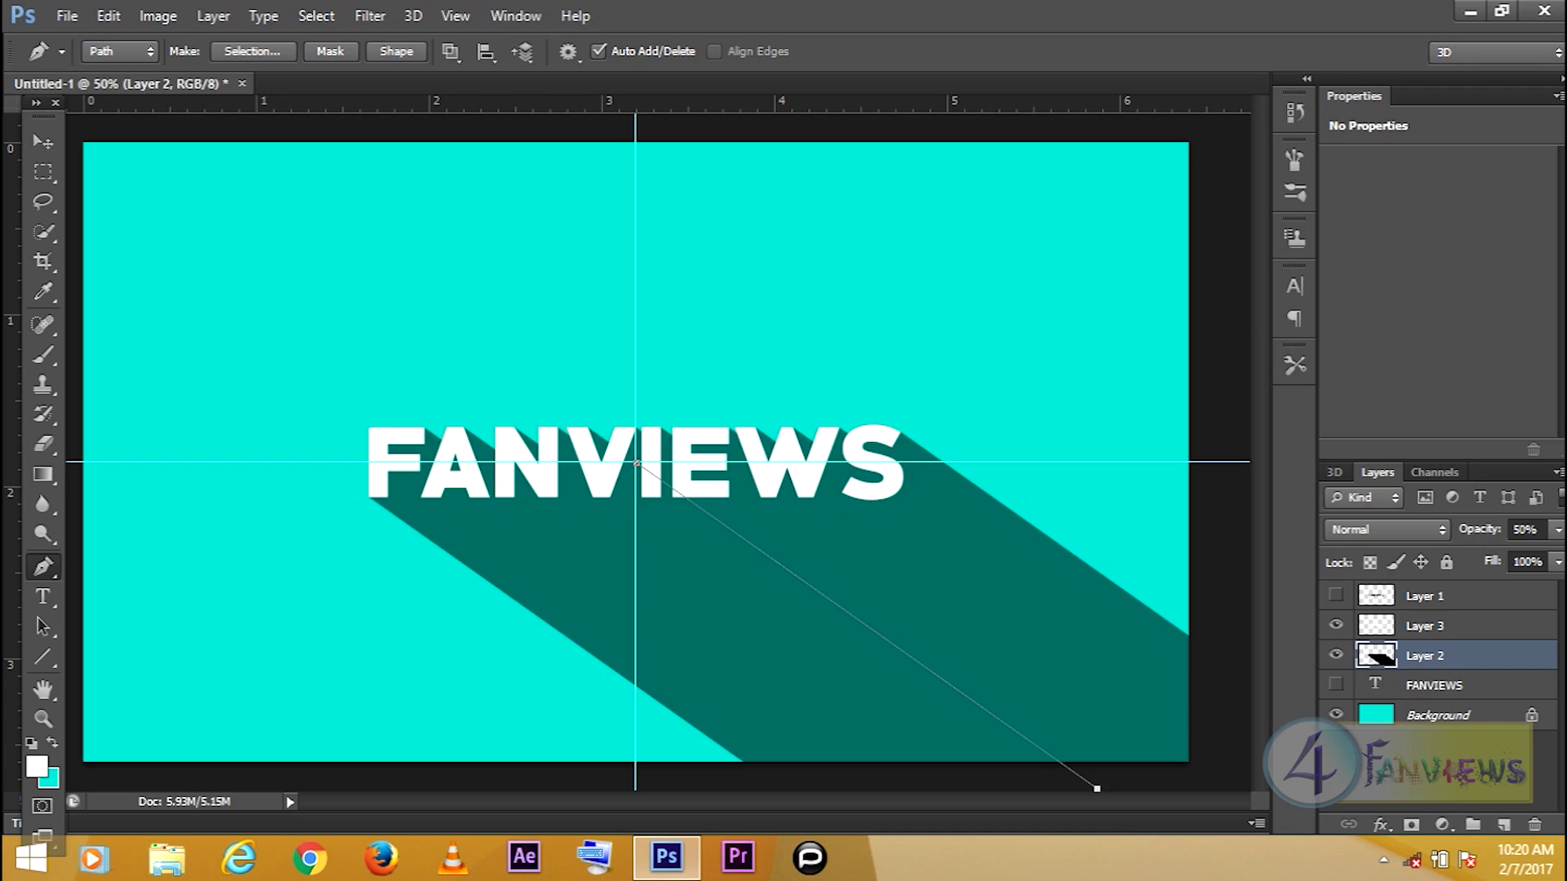
{"action": "key", "text": "Delete"}
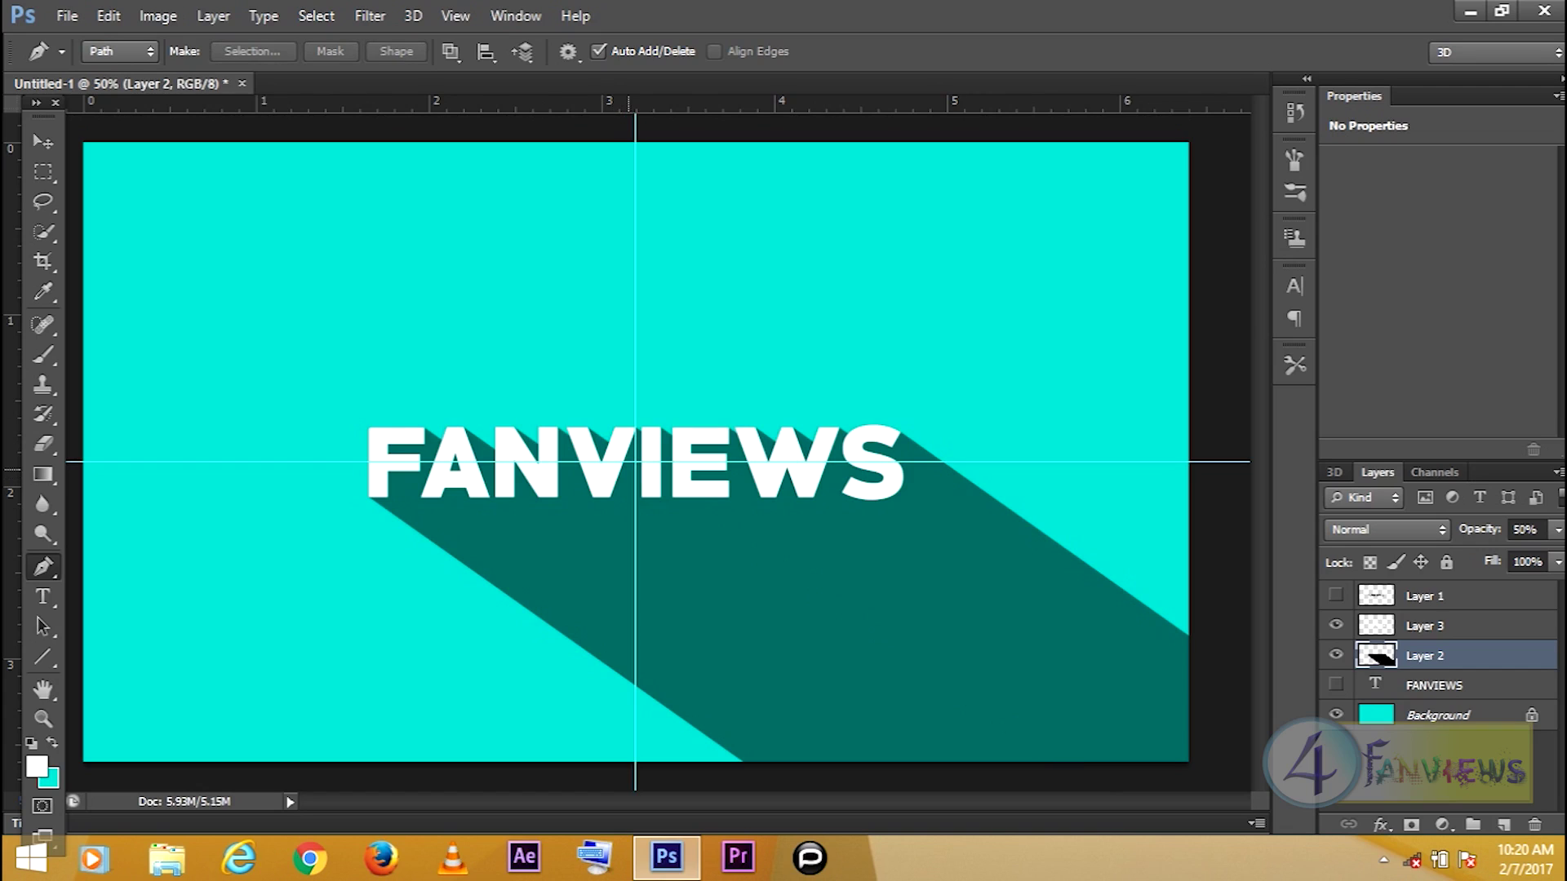
{"action": "key", "text": "v"}
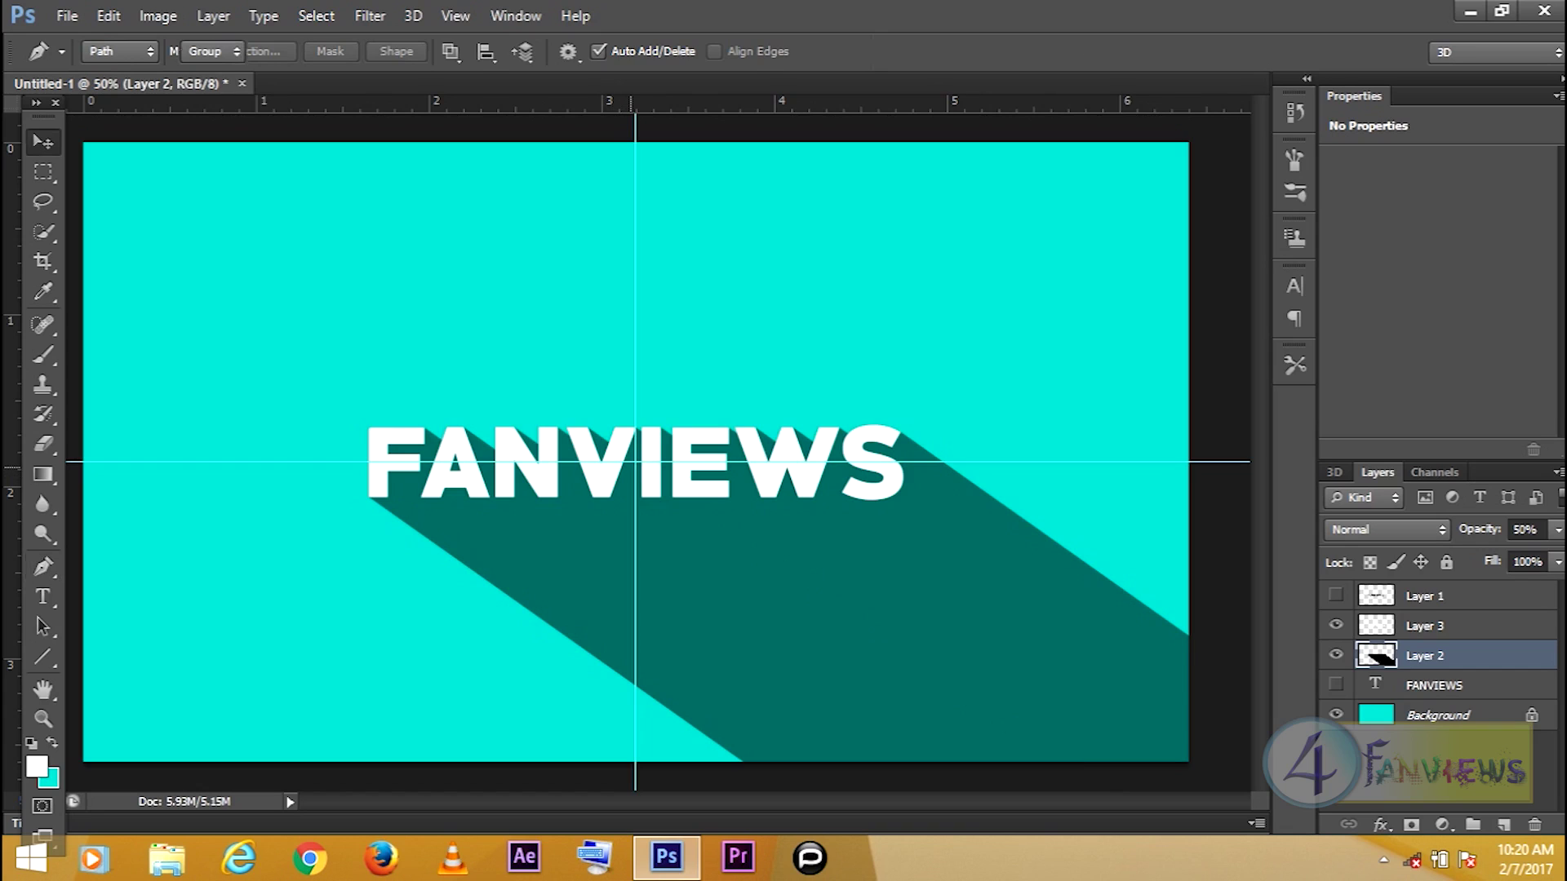
{"action": "mouse_move", "coordinate": [634, 103]}
{"action": "left_mouse_down"}
{"action": "mouse_move", "coordinate": [635, 120]}
{"action": "mouse_move", "coordinate": [635, 104]}
{"action": "left_mouse_up"}
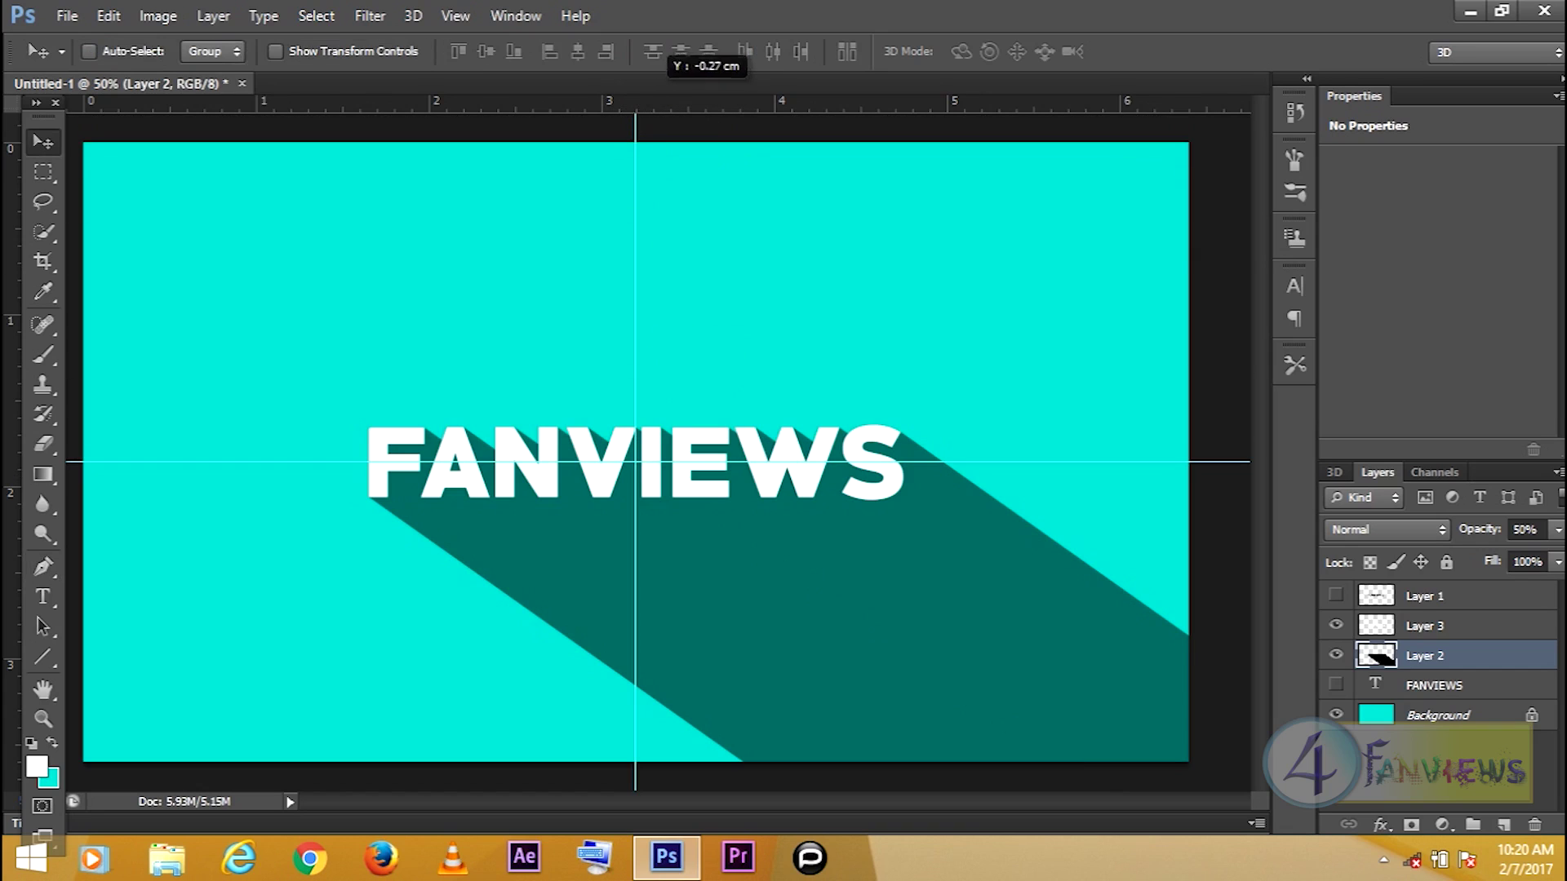